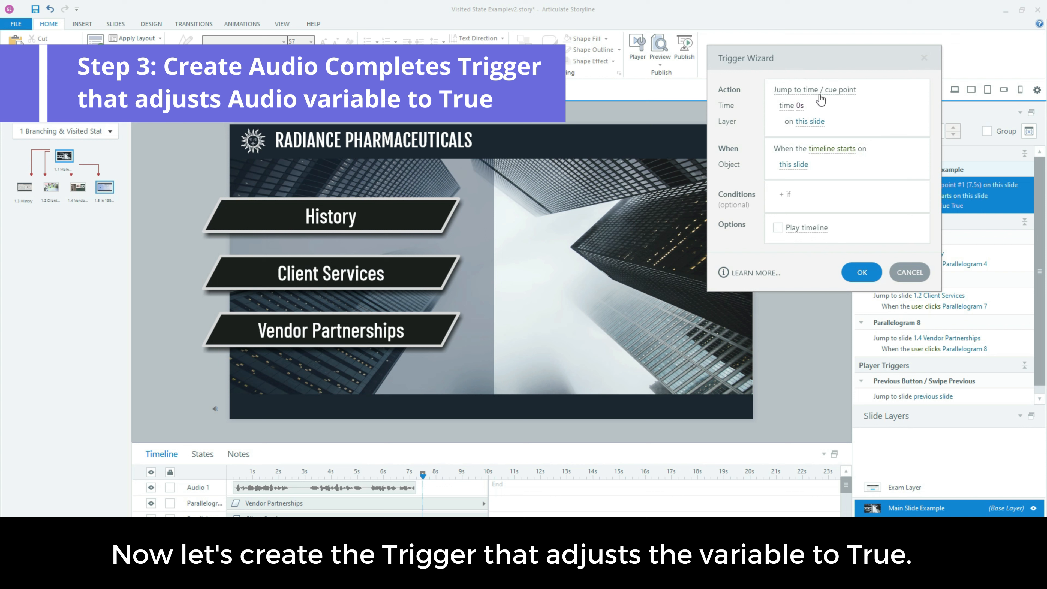
Create a trigger that sets the IntroAudio variable to True when the media Audio 1 completes
{"action": "left_click", "coordinate": [826, 149]}
{"action": "left_click", "coordinate": [808, 441]}
{"action": "left_click", "coordinate": [798, 93]}
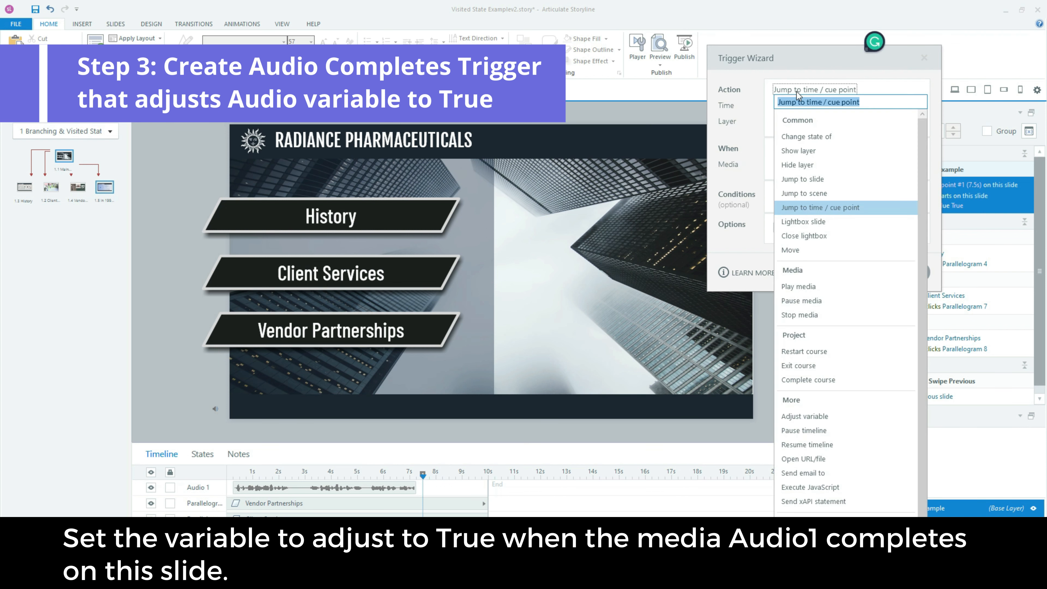
{"action": "left_click", "coordinate": [805, 417]}
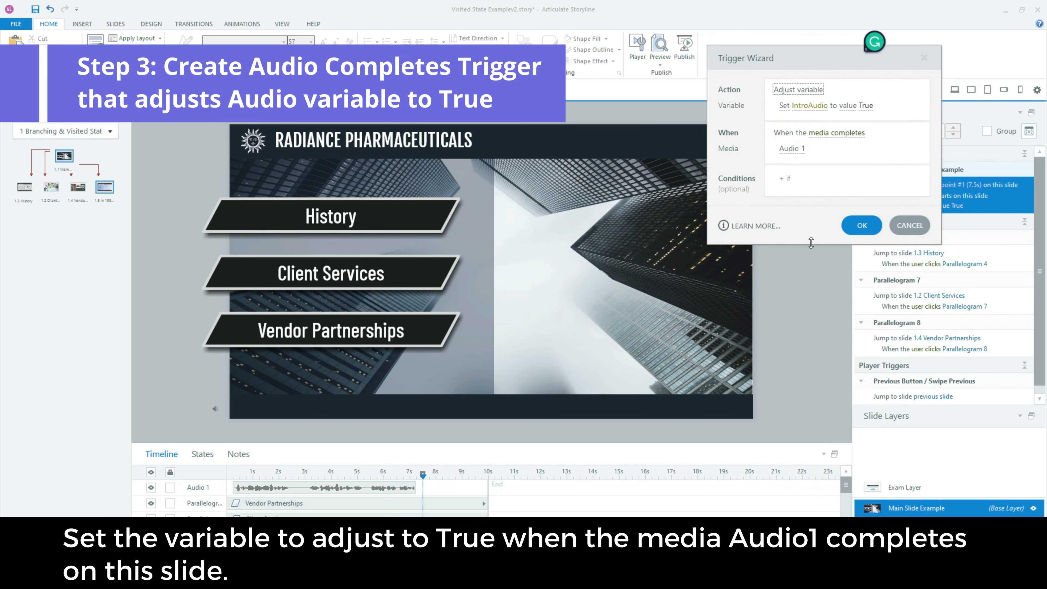
{"action": "left_click", "coordinate": [872, 227]}
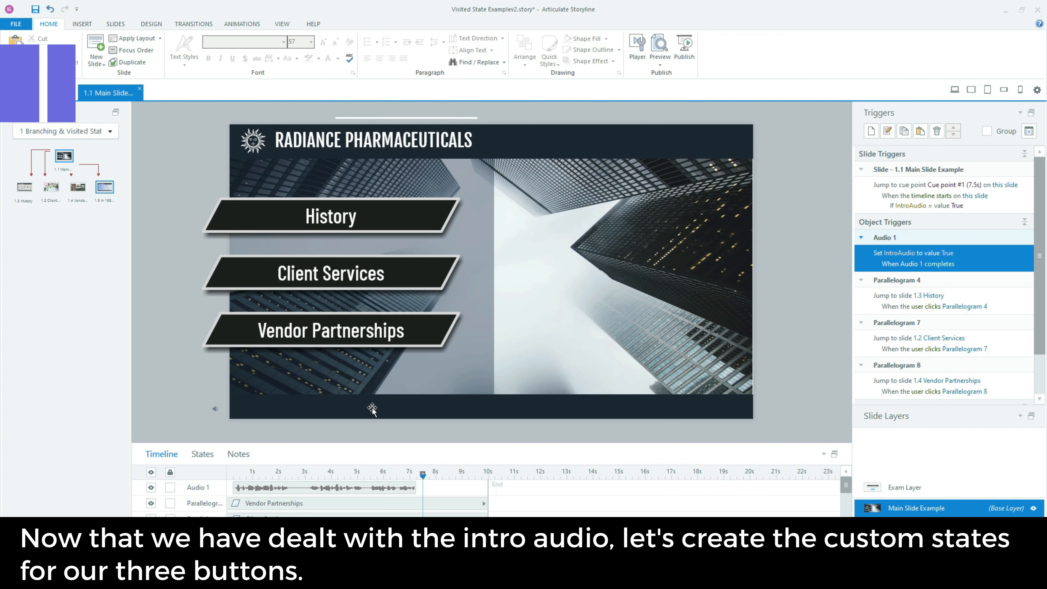
Duplicate the History button's Normal state as a new state named CVisited
{"action": "left_click", "coordinate": [210, 455]}
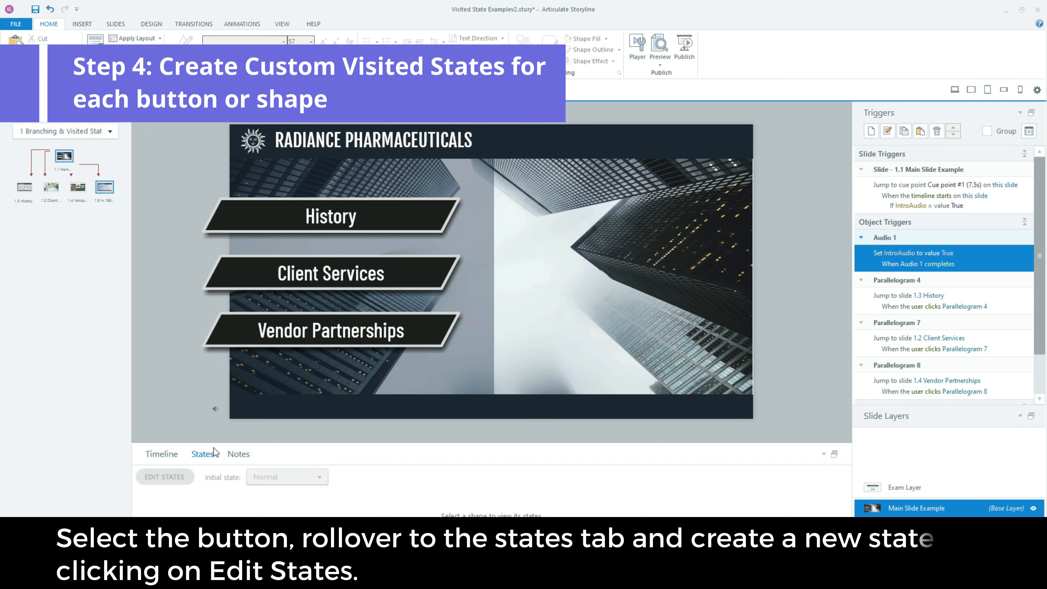
{"action": "left_click", "coordinate": [431, 233]}
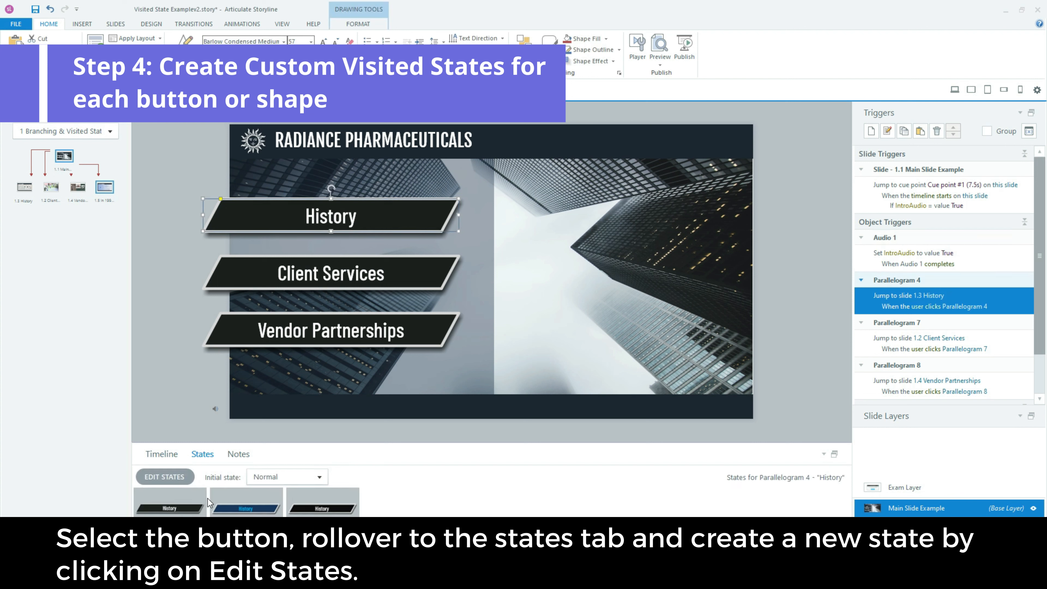
{"action": "left_click", "coordinate": [180, 477]}
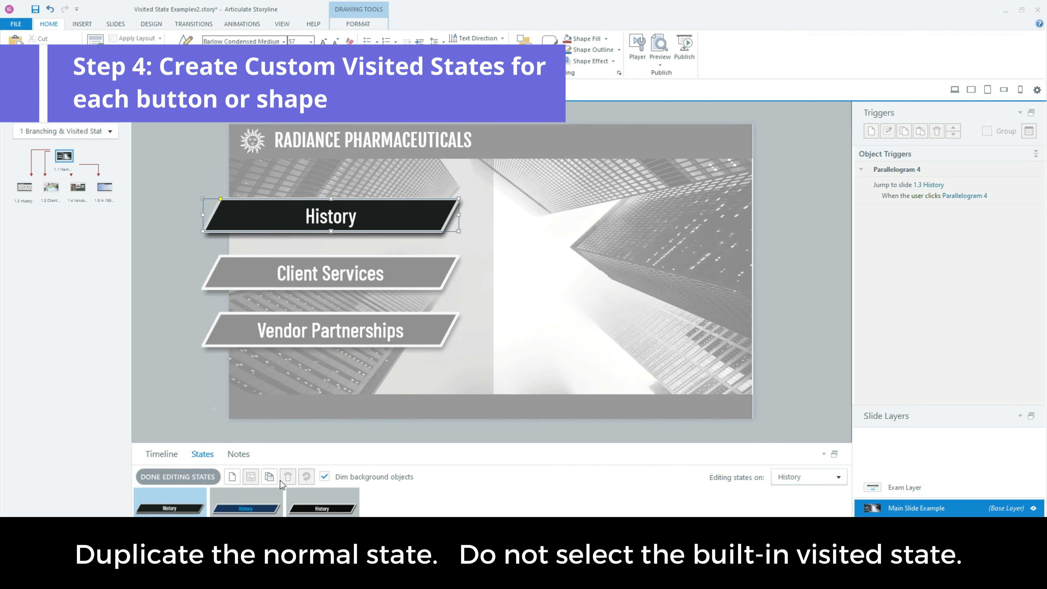
{"action": "left_click", "coordinate": [270, 477]}
{"action": "type", "text": "CV"}
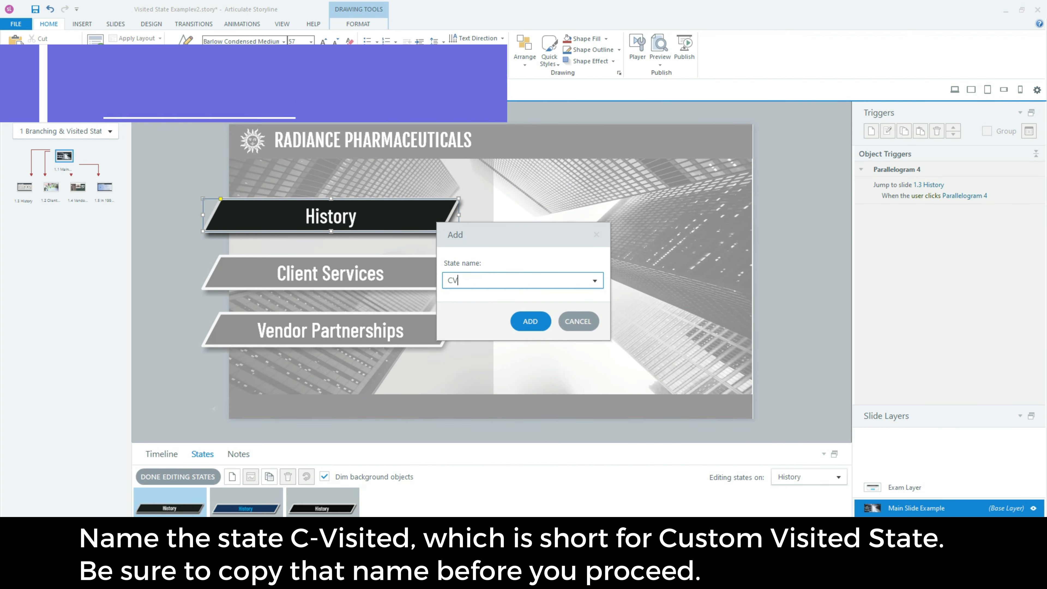
{"action": "type", "text": "isited"}
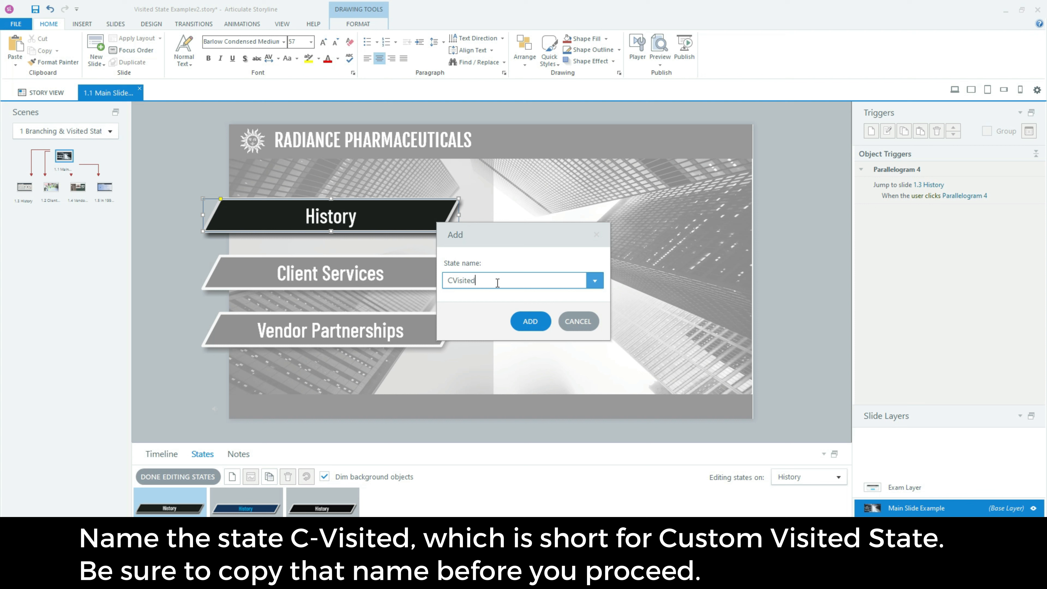
{"action": "left_click", "coordinate": [533, 321]}
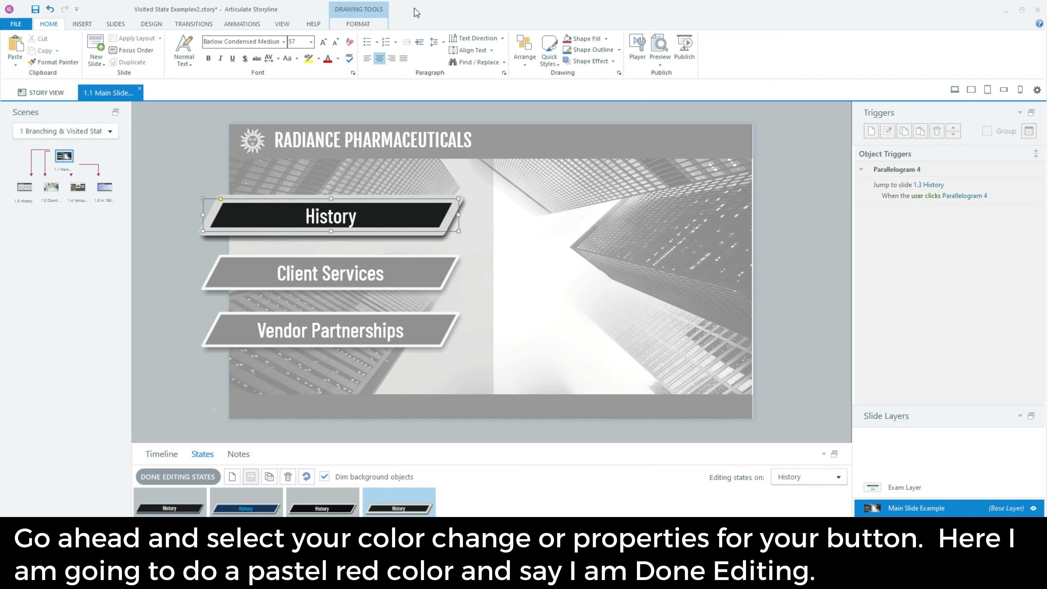
Give the History button's CVisited state a red fill and an 8 px outline, and finish editing its states
{"action": "left_click", "coordinate": [376, 23]}
{"action": "left_click", "coordinate": [473, 40]}
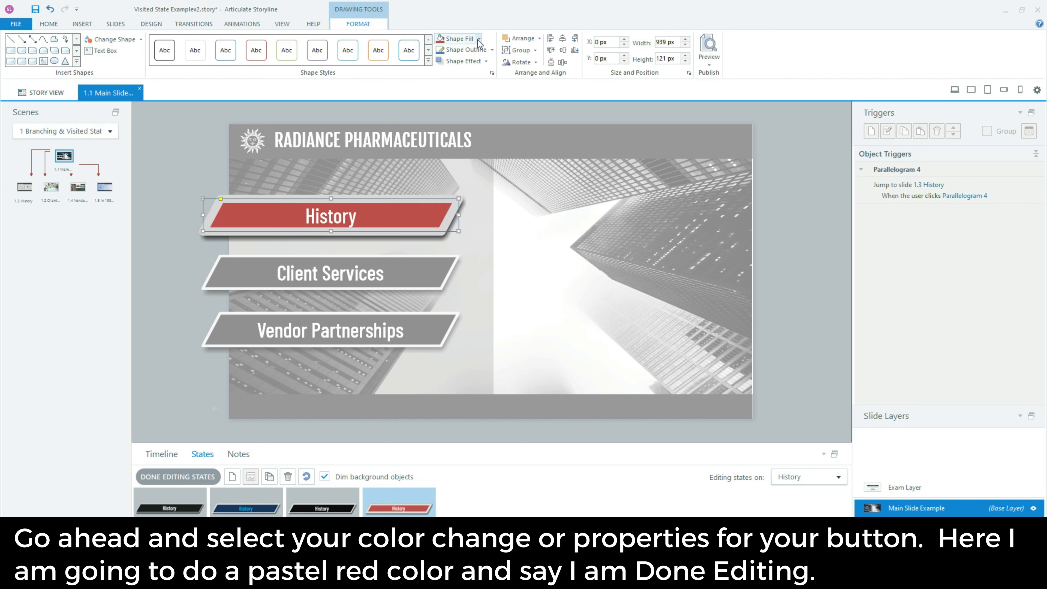
{"action": "left_click", "coordinate": [492, 49]}
{"action": "mouse_move", "coordinate": [492, 175]}
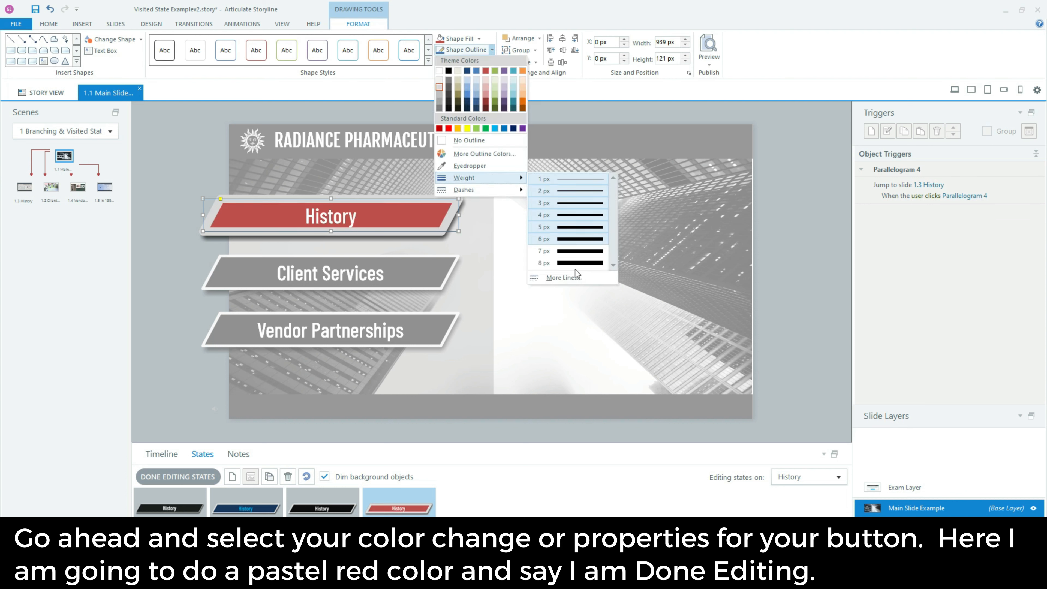
{"action": "left_click", "coordinate": [575, 264]}
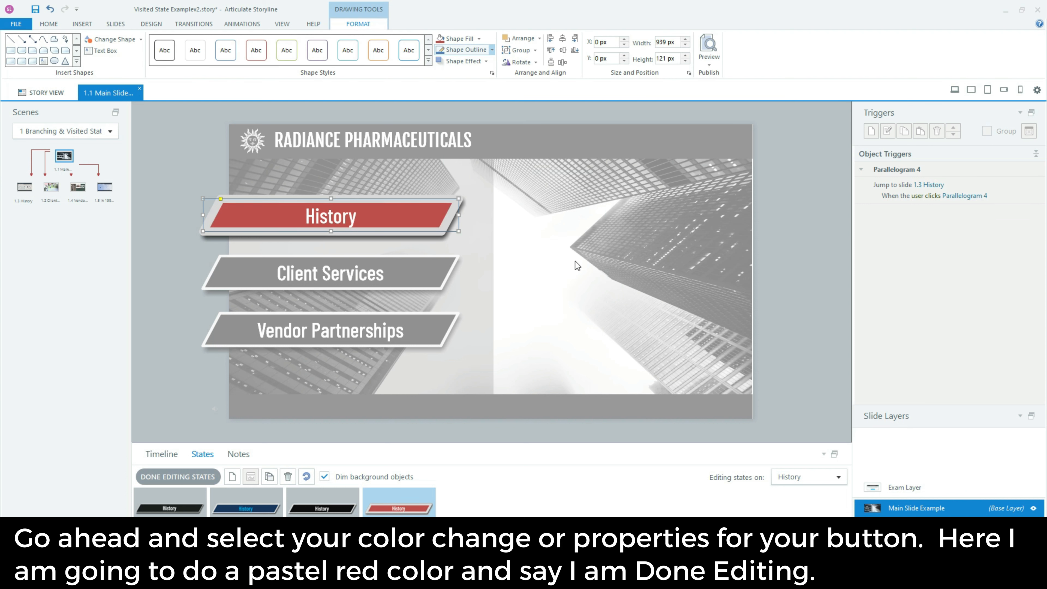
{"action": "left_click", "coordinate": [187, 477]}
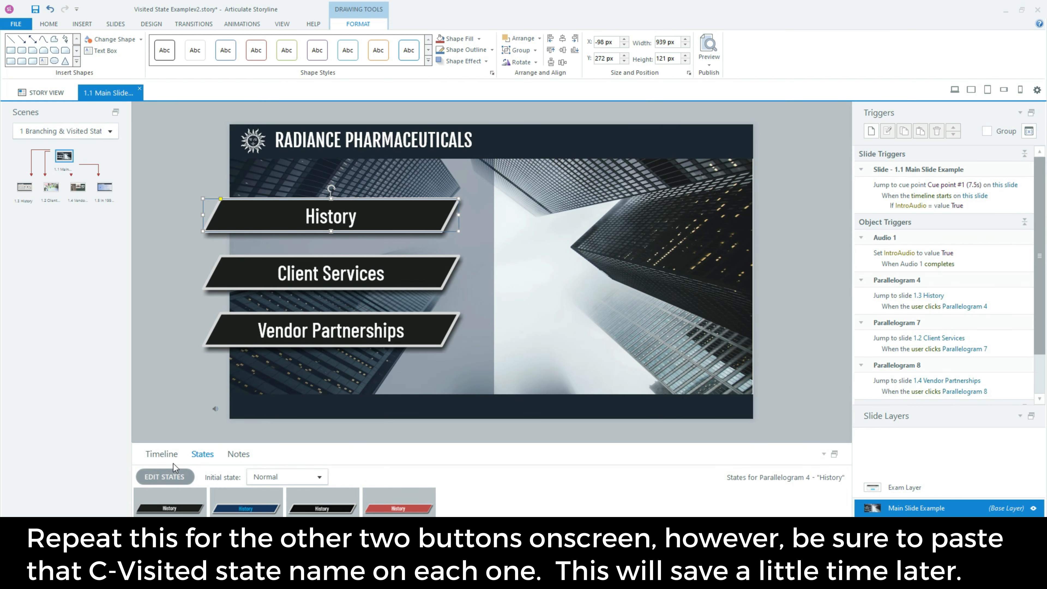
Add a CVisited state with a red fill to the Client Services button and finish editing its states
{"action": "left_click", "coordinate": [406, 276]}
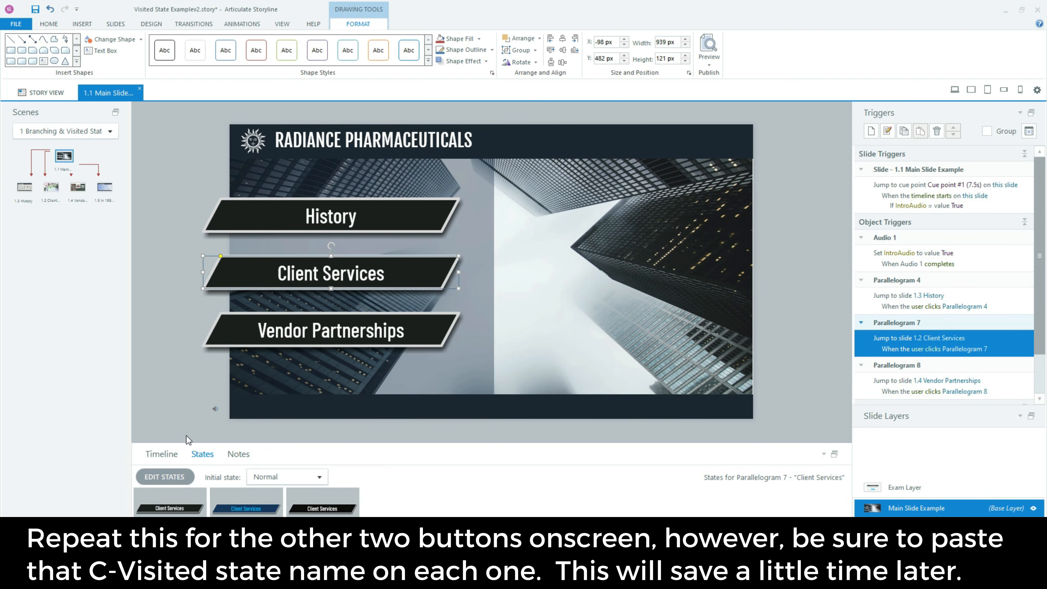
{"action": "left_click", "coordinate": [169, 477]}
{"action": "left_click", "coordinate": [232, 476]}
{"action": "type", "text": "C-Visited"}
{"action": "left_click", "coordinate": [531, 321]}
{"action": "left_click", "coordinate": [394, 506]}
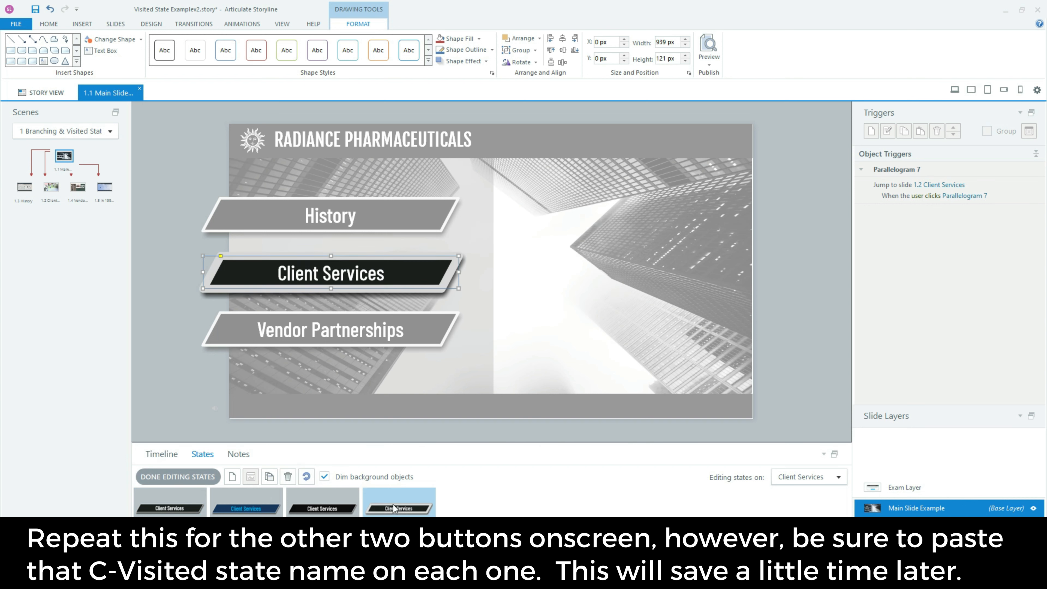
{"action": "left_click", "coordinate": [459, 38]}
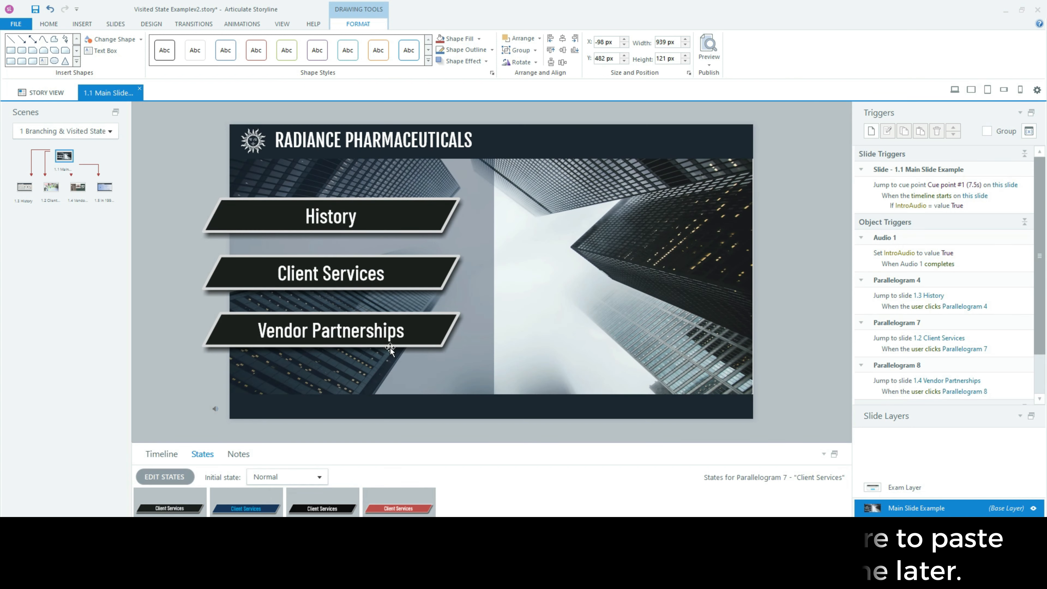
Add a new state named CVisited to the Vendor Partnerships button
{"action": "left_click", "coordinate": [428, 348]}
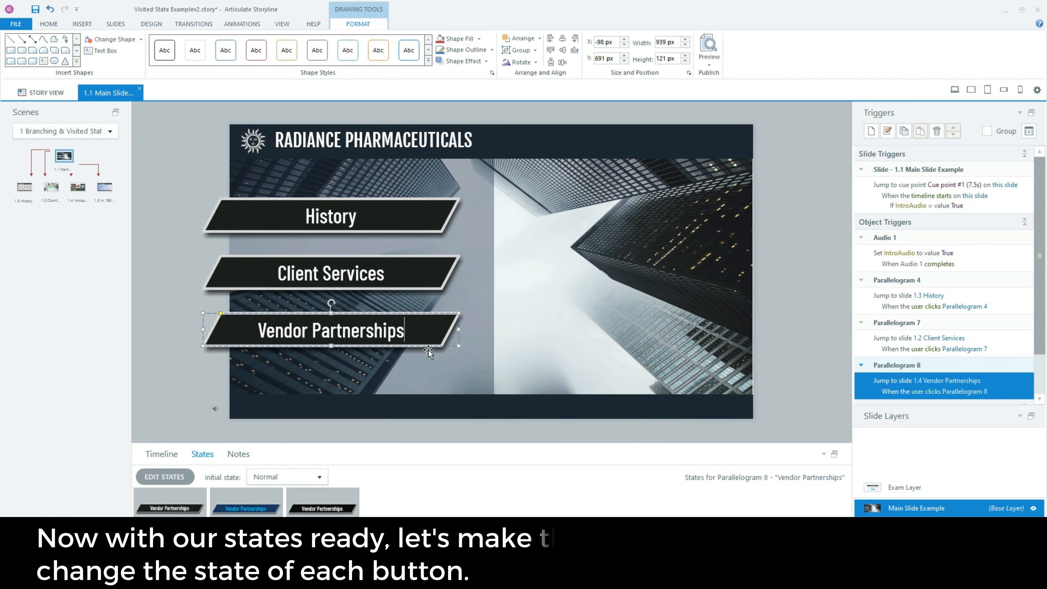
{"action": "left_click", "coordinate": [164, 476]}
{"action": "left_click", "coordinate": [232, 477]}
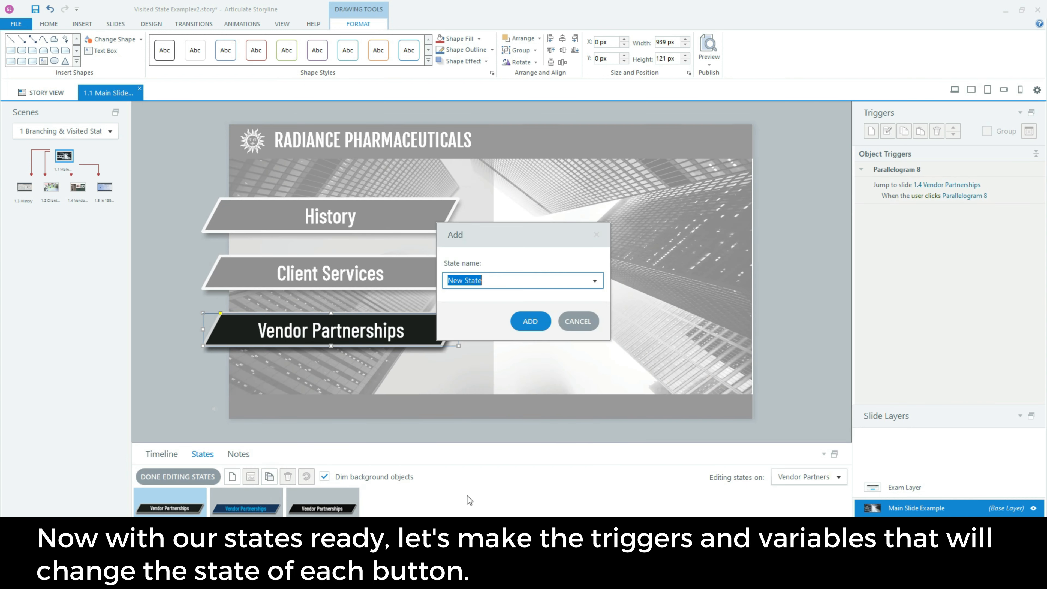
{"action": "left_click", "coordinate": [534, 324]}
Give the Vendor Partnerships button's CVisited state a red fill and a heavier outline, and finish editing its states
{"action": "left_click", "coordinate": [459, 39]}
{"action": "left_click", "coordinate": [492, 50]}
{"action": "mouse_move", "coordinate": [476, 177]}
{"action": "left_click", "coordinate": [573, 235]}
{"action": "left_click", "coordinate": [190, 477]}
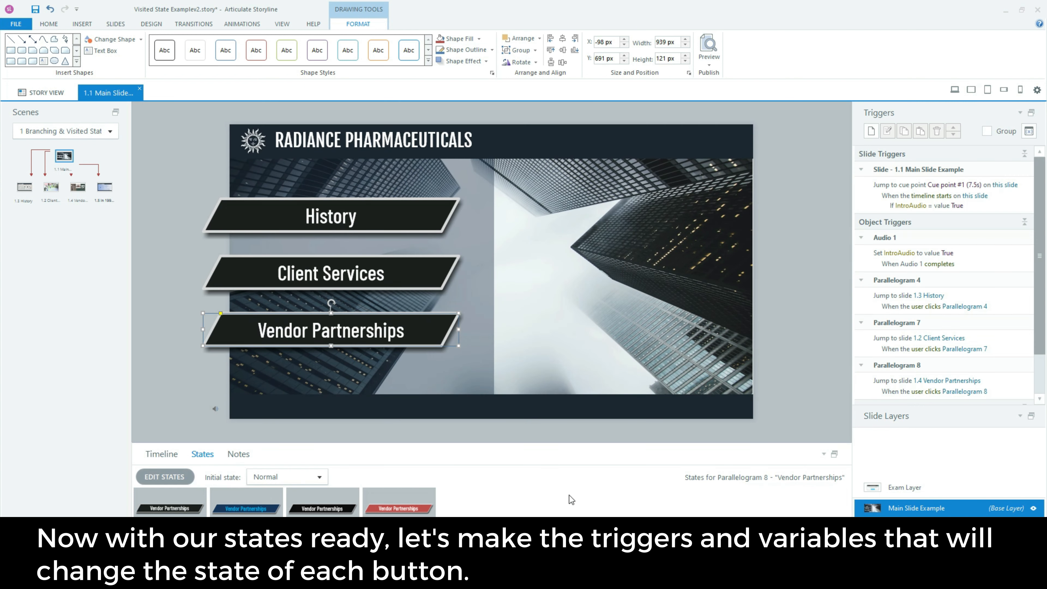
Start a new trigger that changes the state of Parallelogram 8 - "Vendor Partnerships" to CVisited
{"action": "left_click", "coordinate": [161, 454]}
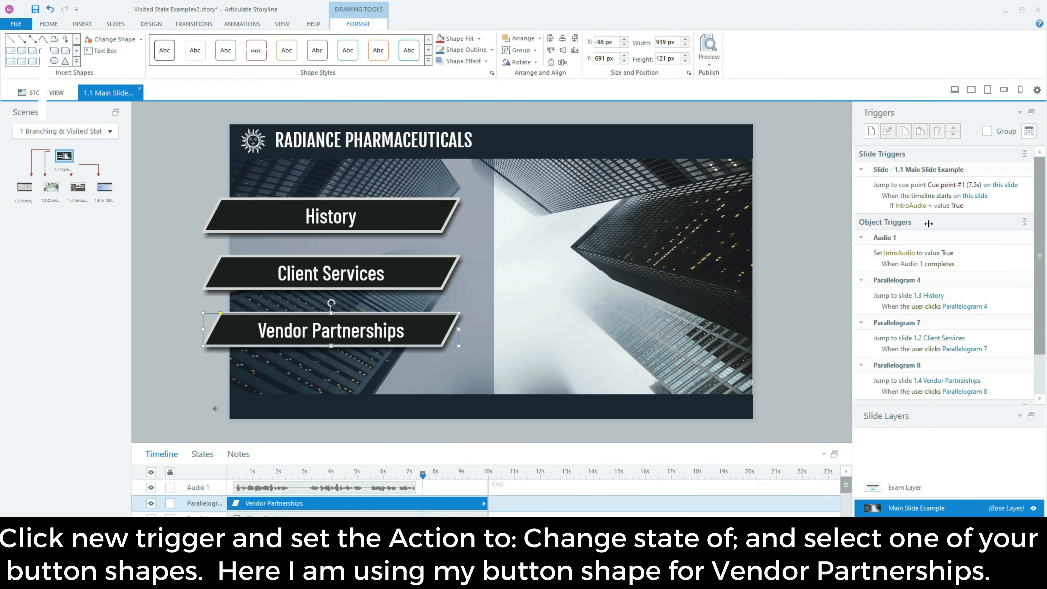
{"action": "left_click", "coordinate": [871, 131]}
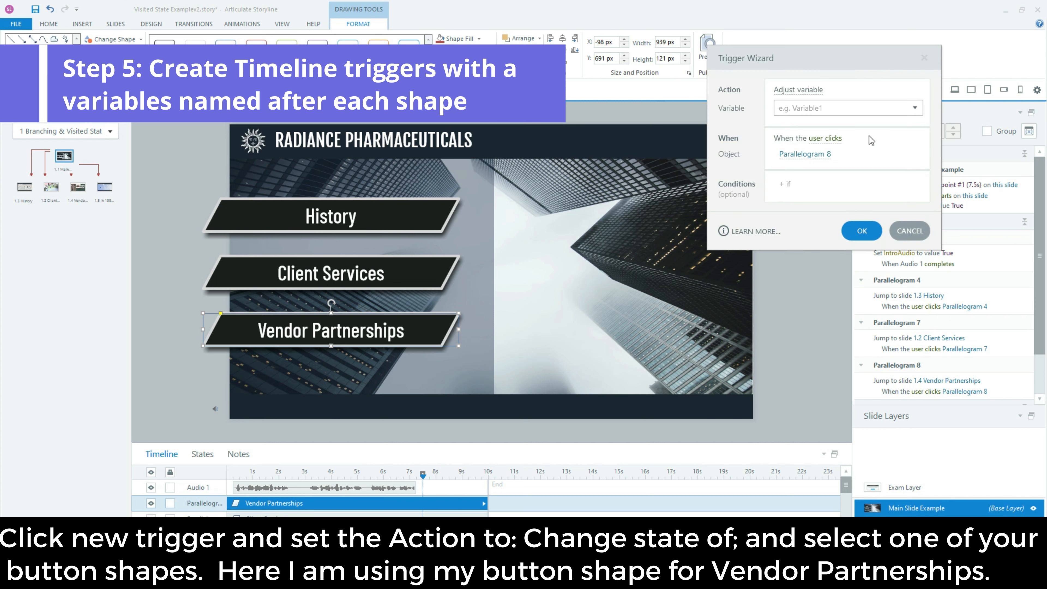
{"action": "left_click", "coordinate": [796, 89]}
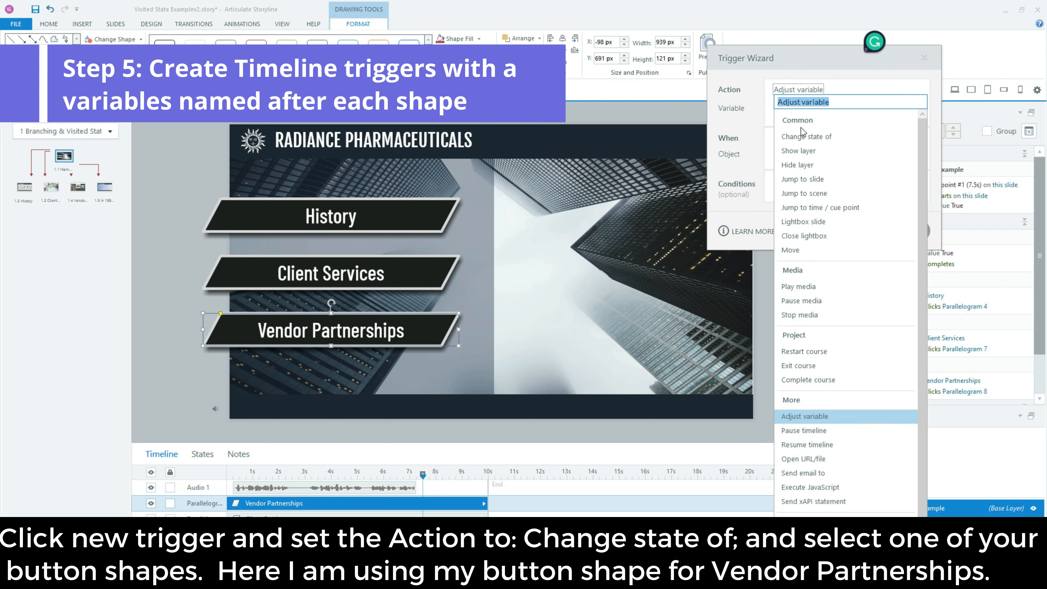
{"action": "left_click", "coordinate": [800, 136]}
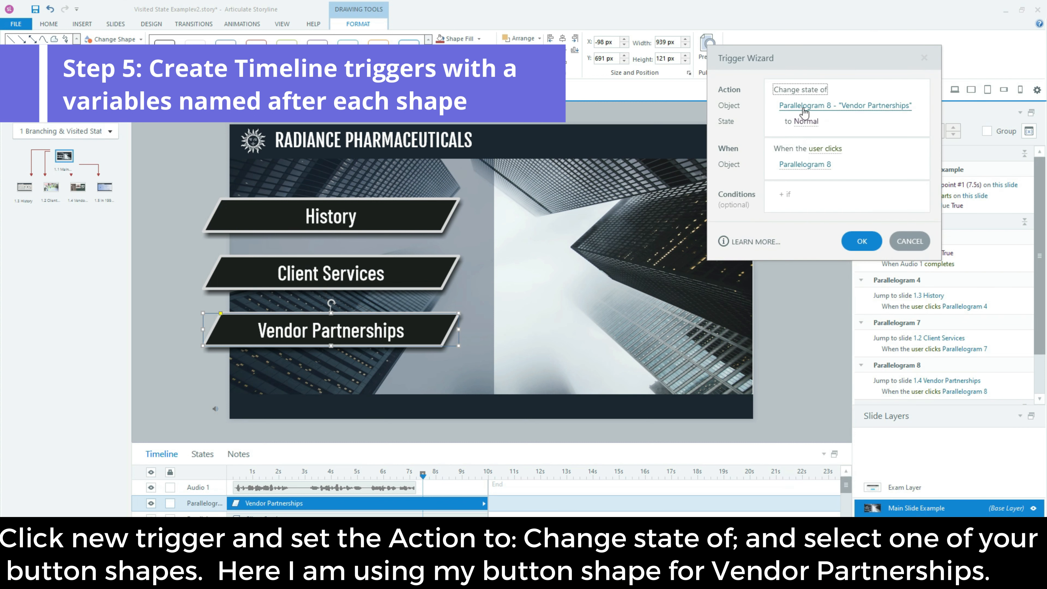
{"action": "left_click", "coordinate": [806, 122]}
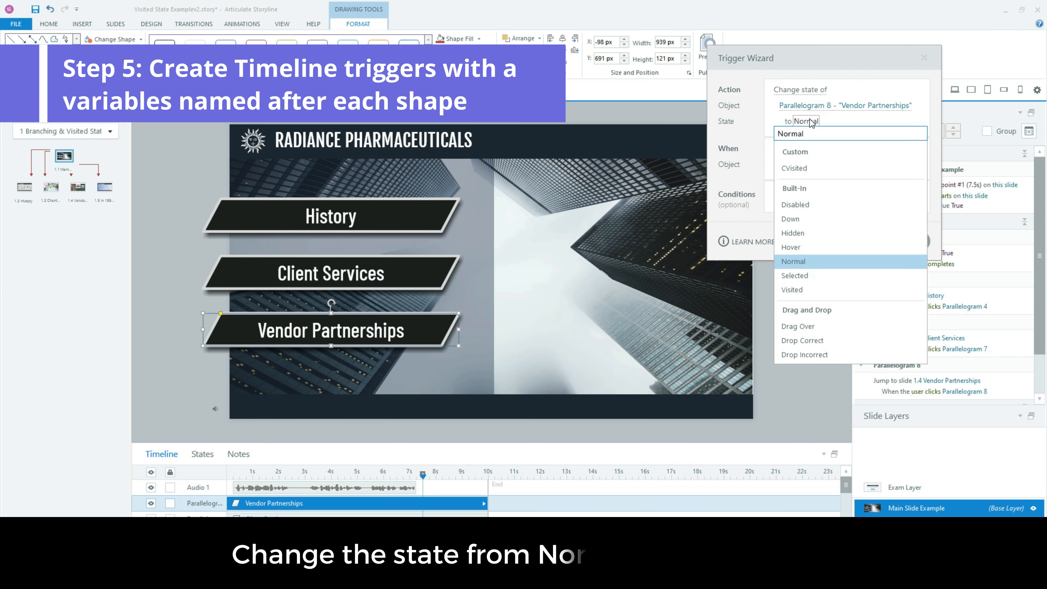
{"action": "left_click", "coordinate": [810, 173]}
Set the trigger to run when the timeline reaches the time 7.75s
{"action": "left_click", "coordinate": [828, 150]}
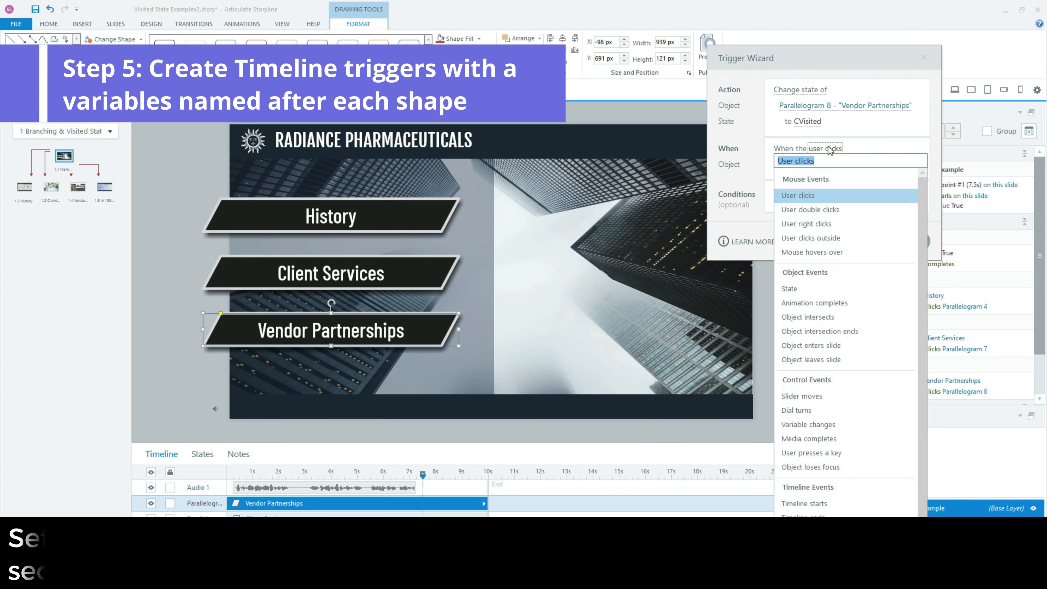
{"action": "left_click", "coordinate": [818, 532]}
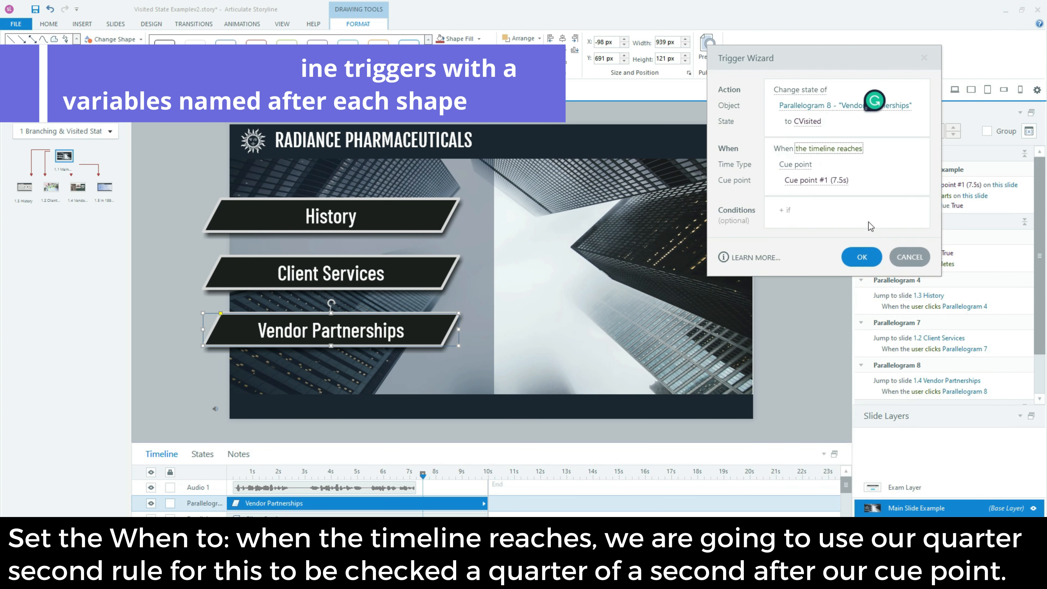
{"action": "left_click", "coordinate": [800, 169]}
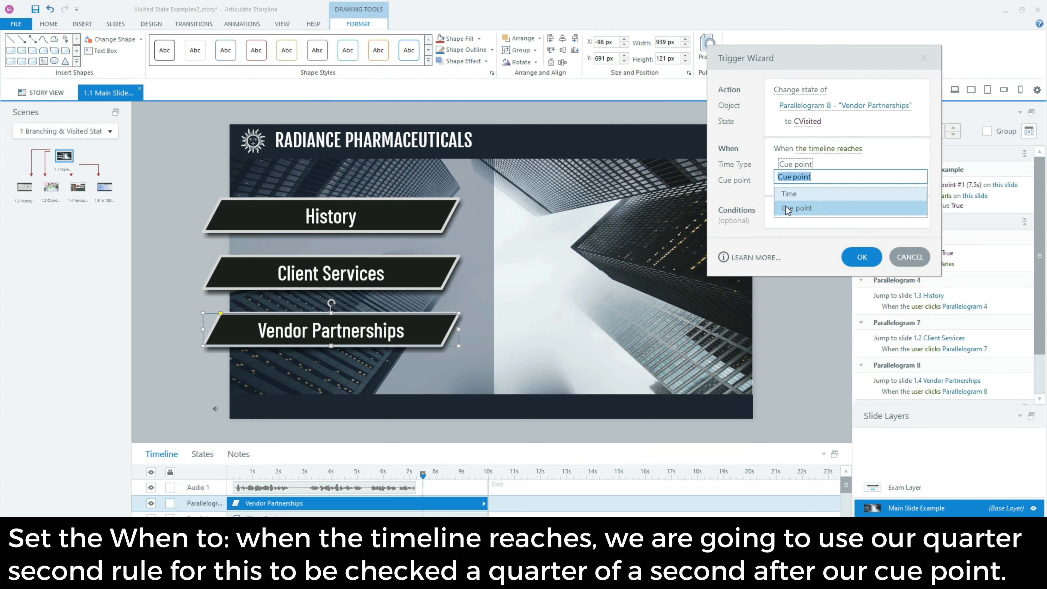
{"action": "left_click", "coordinate": [790, 195]}
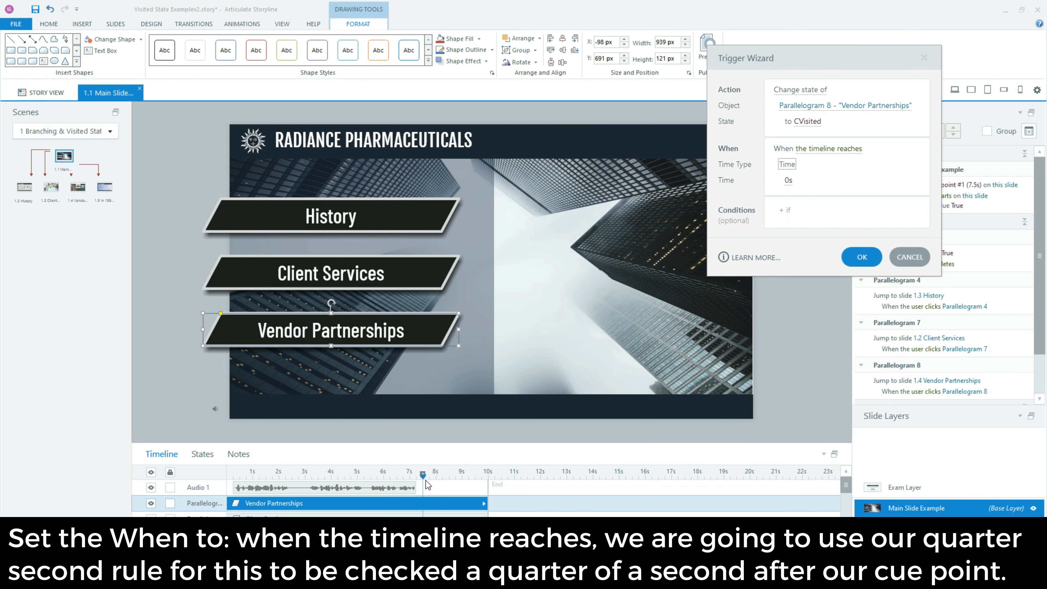
{"action": "left_click", "coordinate": [788, 180]}
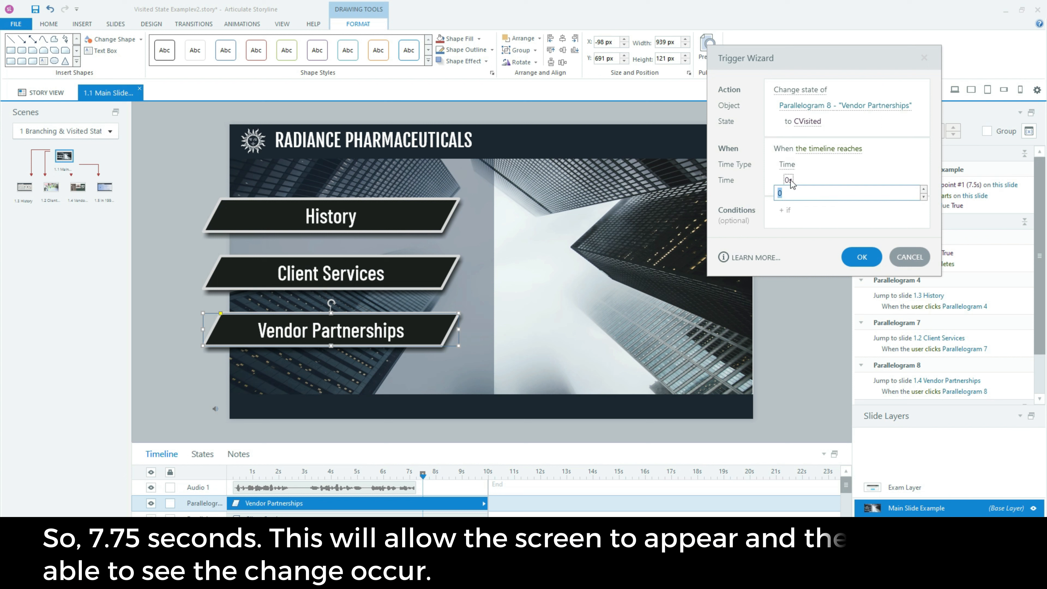
{"action": "type", "text": "7.75s"}
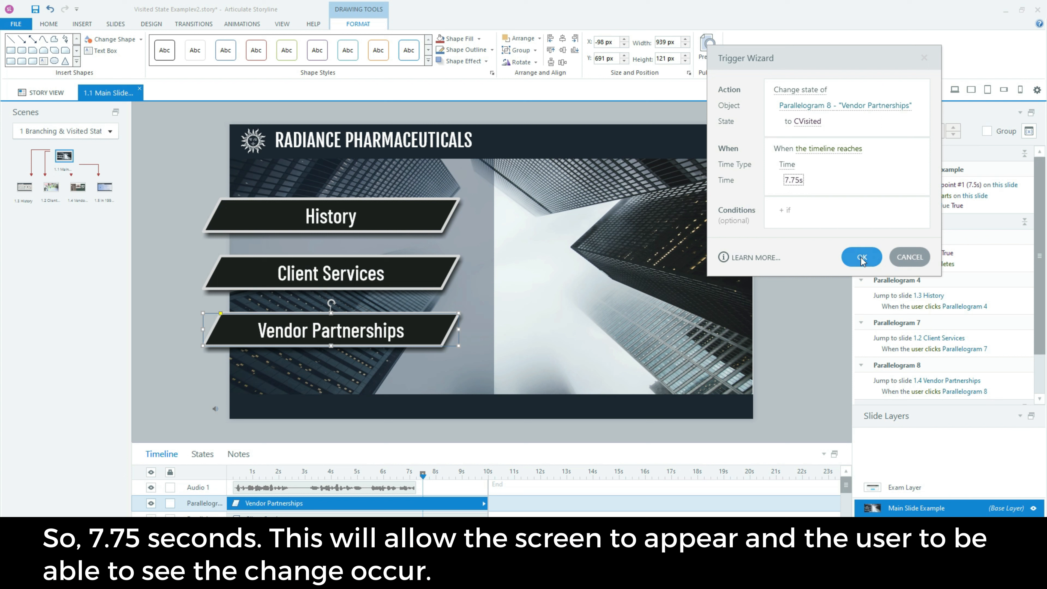
Add a trigger condition on a new True/False variable named VendorVisited, requiring it to equal True
{"action": "left_click", "coordinate": [786, 210]}
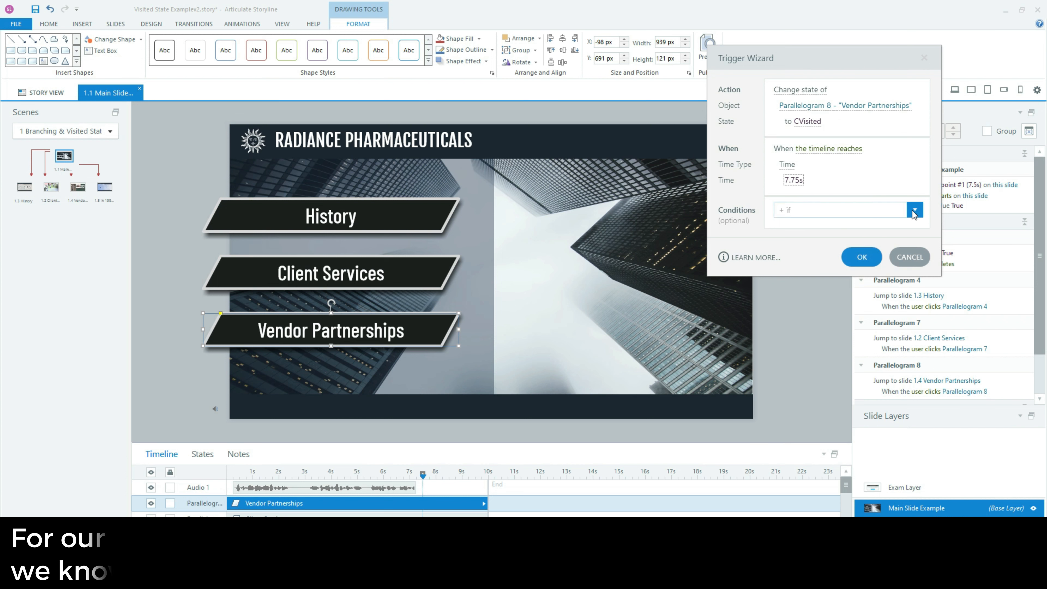
{"action": "left_click", "coordinate": [886, 213]}
{"action": "left_click", "coordinate": [819, 252]}
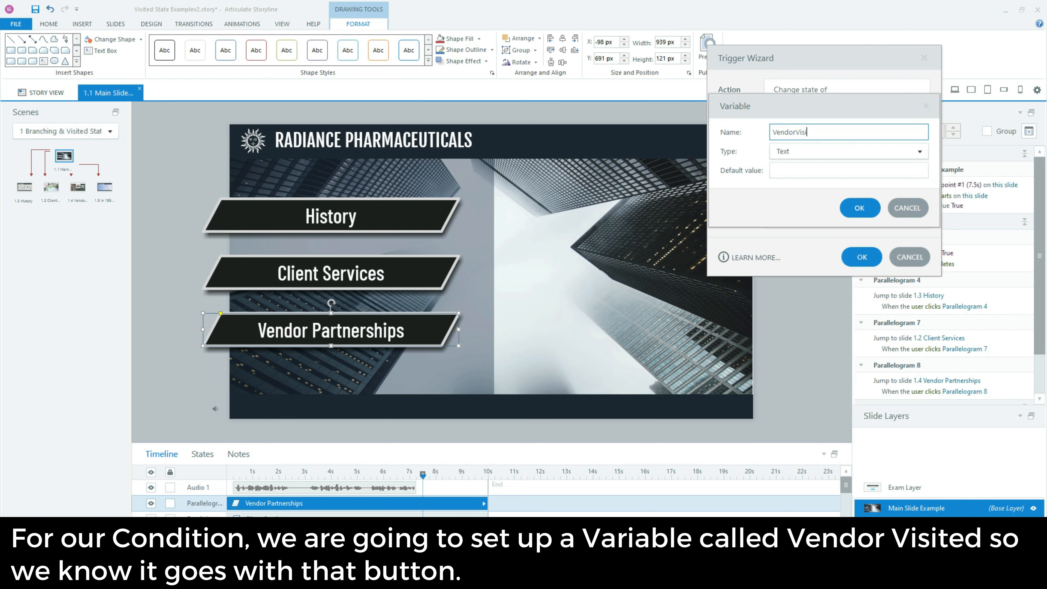
{"action": "type", "text": "VendorVisited"}
{"action": "left_click", "coordinate": [846, 155]}
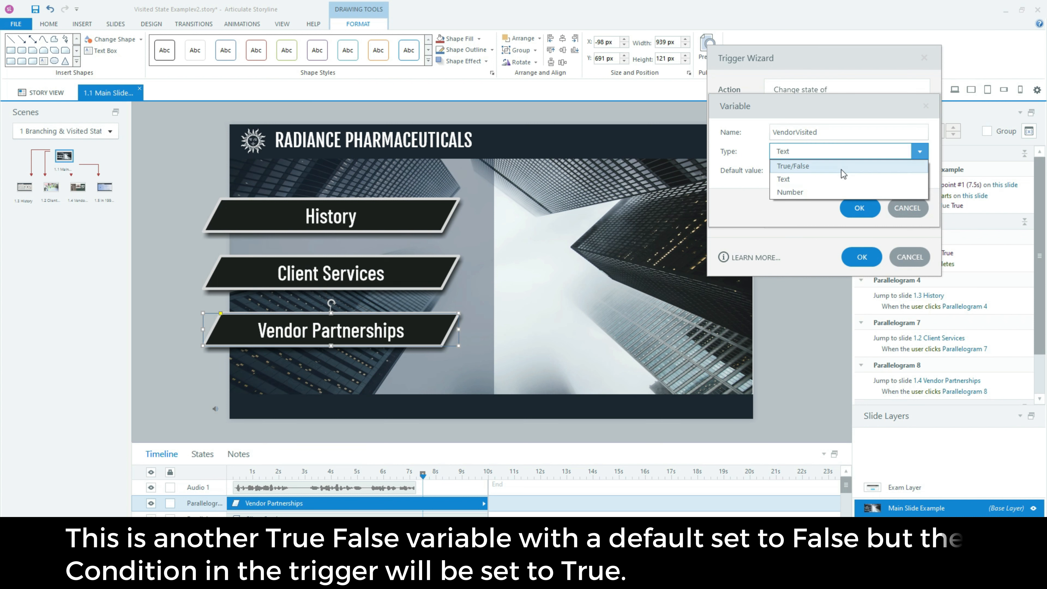
{"action": "left_click", "coordinate": [841, 169]}
{"action": "left_click", "coordinate": [859, 207]}
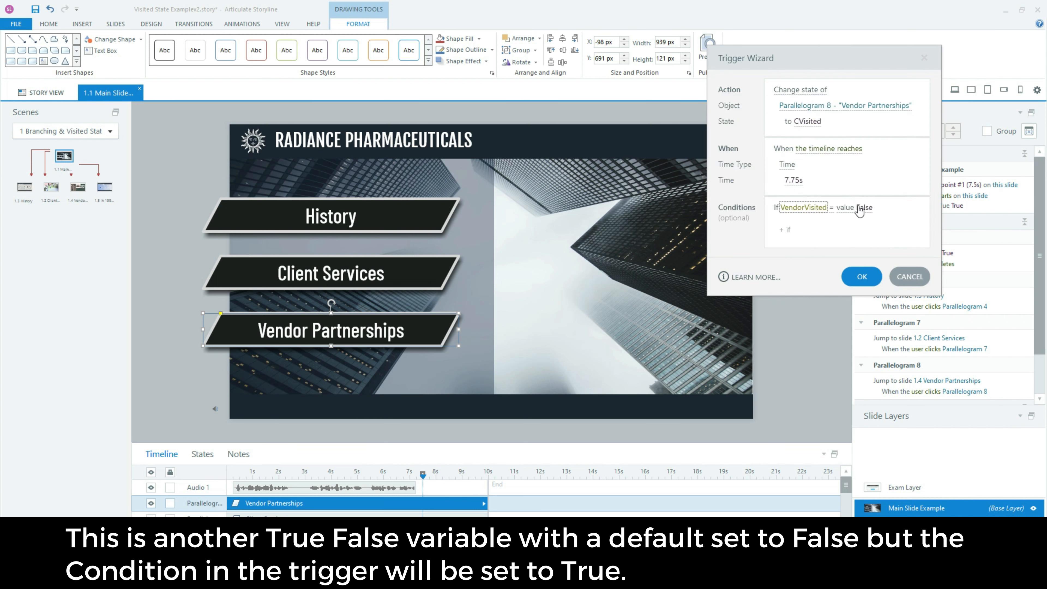
{"action": "left_click", "coordinate": [859, 207]}
{"action": "left_click", "coordinate": [825, 238]}
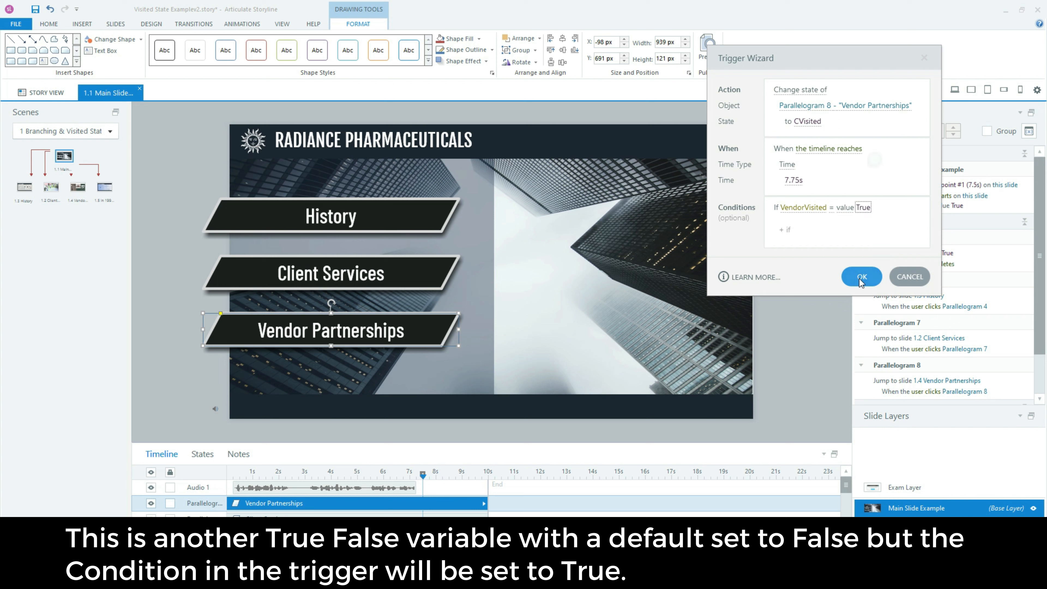
Save the Vendor Partnerships state trigger and paste two copies of it into the slide triggers
{"action": "left_click", "coordinate": [861, 278]}
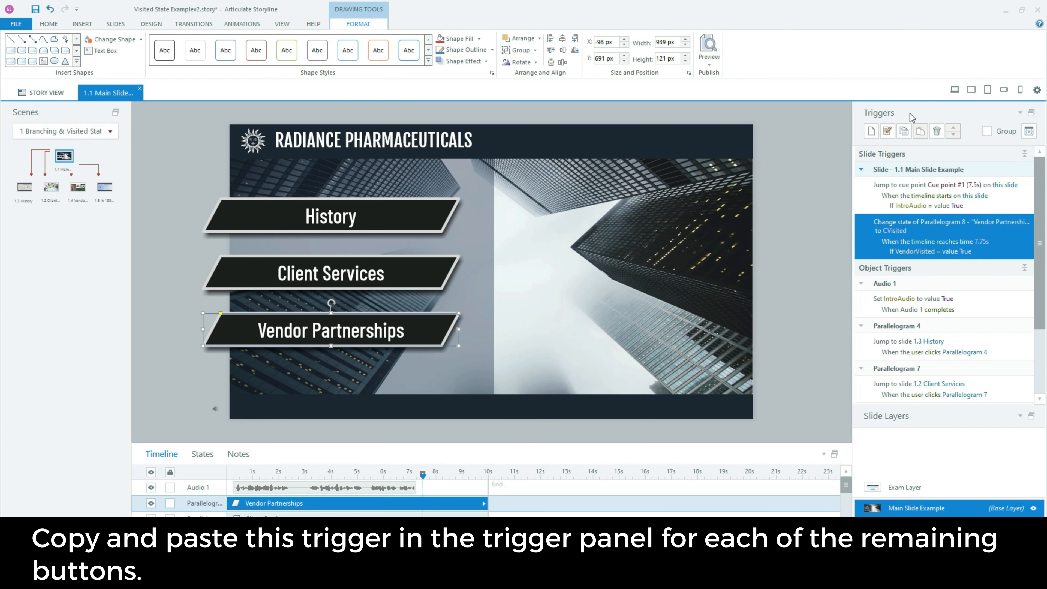
{"action": "left_click", "coordinate": [903, 131]}
{"action": "left_click", "coordinate": [920, 131]}
{"action": "left_click", "coordinate": [920, 131]}
Edit the middle of the three Vendor Partnerships triggers so it changes the state of Parallelogram 7 - "Client Services"
{"action": "left_click", "coordinate": [1010, 294]}
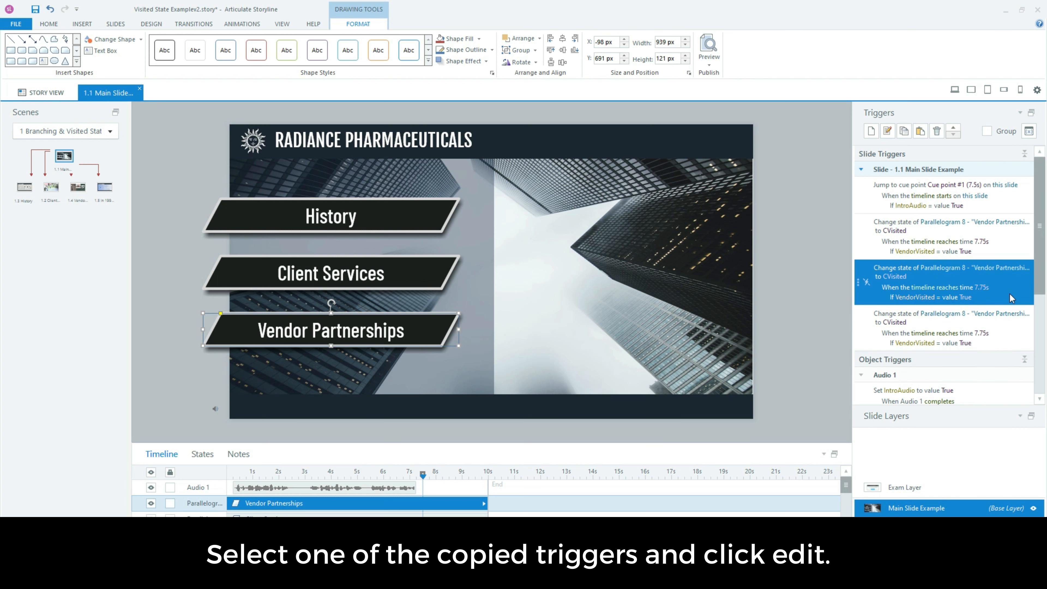
{"action": "left_click", "coordinate": [889, 131]}
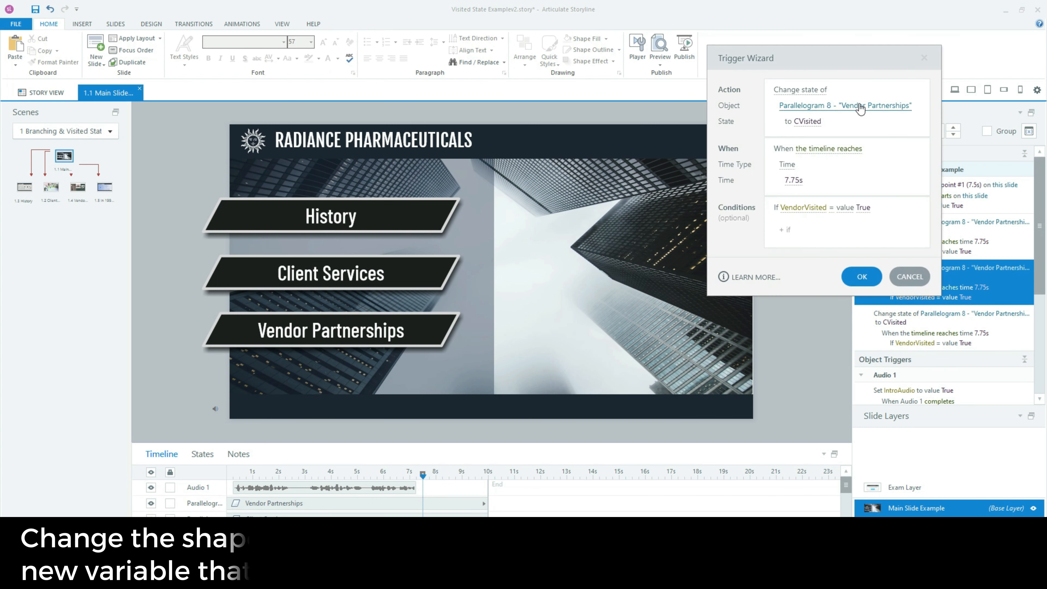
{"action": "left_click", "coordinate": [833, 105]}
{"action": "left_click", "coordinate": [849, 330]}
Base the Client Services trigger's condition on a new variable named ClientVisited equal to True, and save the trigger
{"action": "left_click", "coordinate": [804, 207]}
{"action": "left_click", "coordinate": [806, 259]}
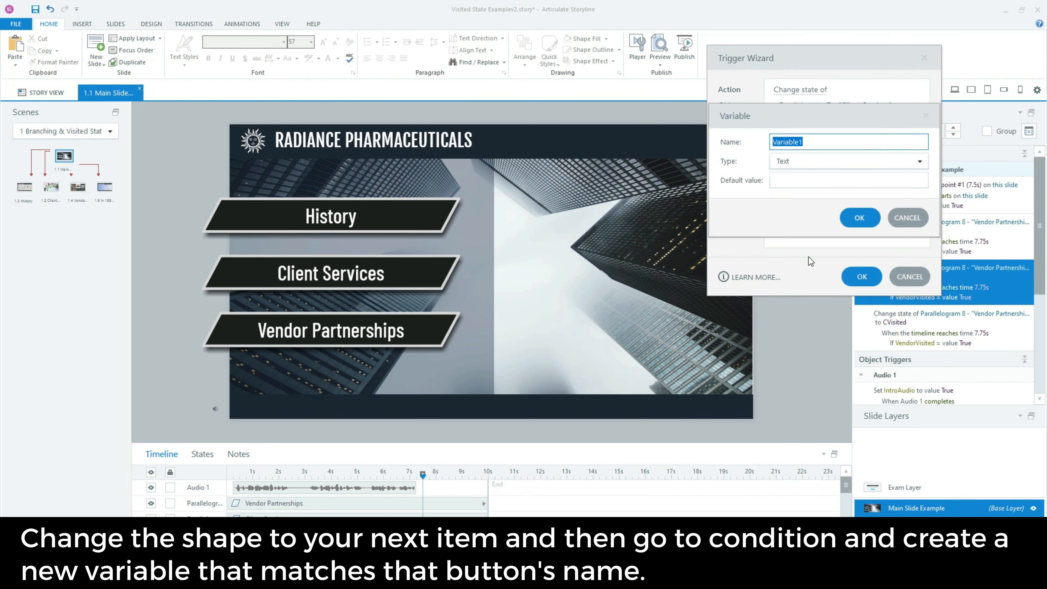
{"action": "type", "text": "ClientVisited"}
{"action": "key", "text": "Tab"}
{"action": "left_click", "coordinate": [860, 218]}
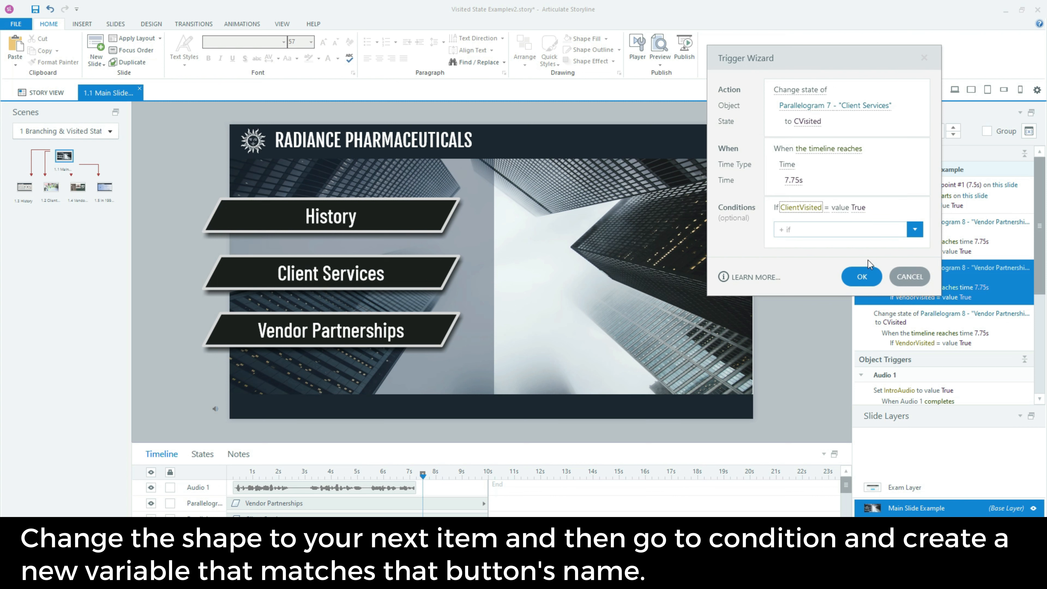
{"action": "left_click", "coordinate": [861, 276]}
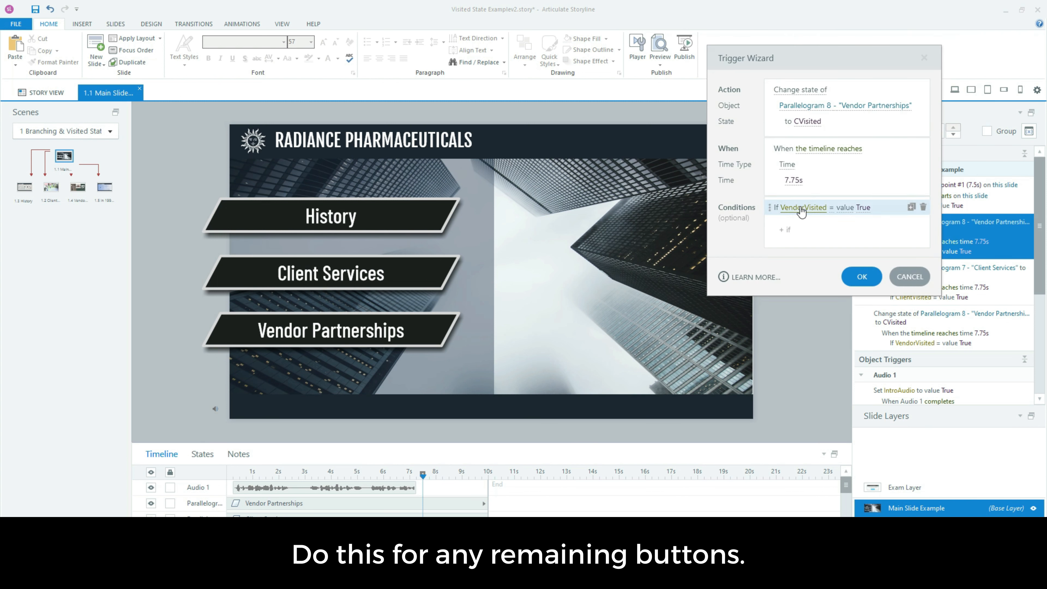
In the first Vendor Partnerships trigger, replace the condition's variable with a new True/False variable named HistVisited
{"action": "left_click", "coordinate": [804, 209]}
{"action": "left_click", "coordinate": [837, 233]}
{"action": "type", "text": "HistVisited"}
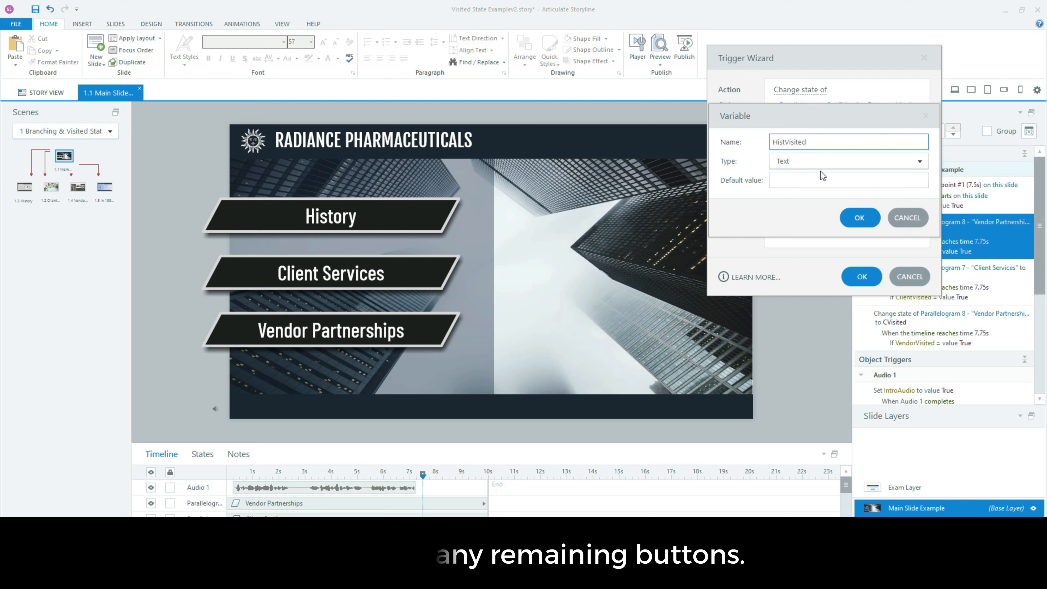
{"action": "left_click", "coordinate": [821, 162]}
{"action": "left_click", "coordinate": [824, 202]}
{"action": "left_click", "coordinate": [860, 218]}
Change this trigger's object to Parallelogram 4 - "History" and save the trigger
{"action": "left_click", "coordinate": [847, 106]}
{"action": "left_click", "coordinate": [845, 309]}
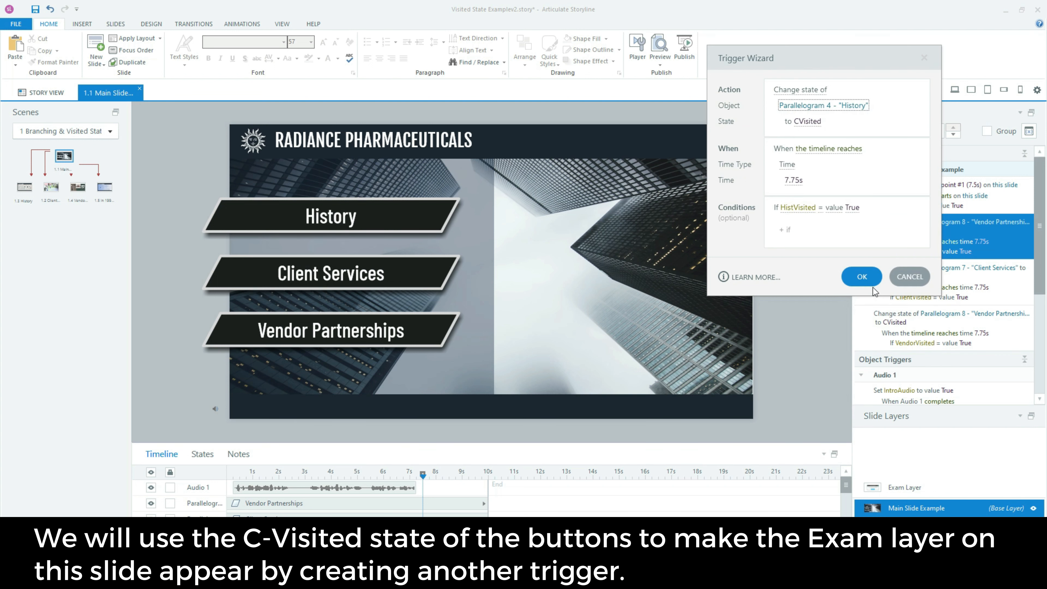
{"action": "left_click", "coordinate": [862, 276]}
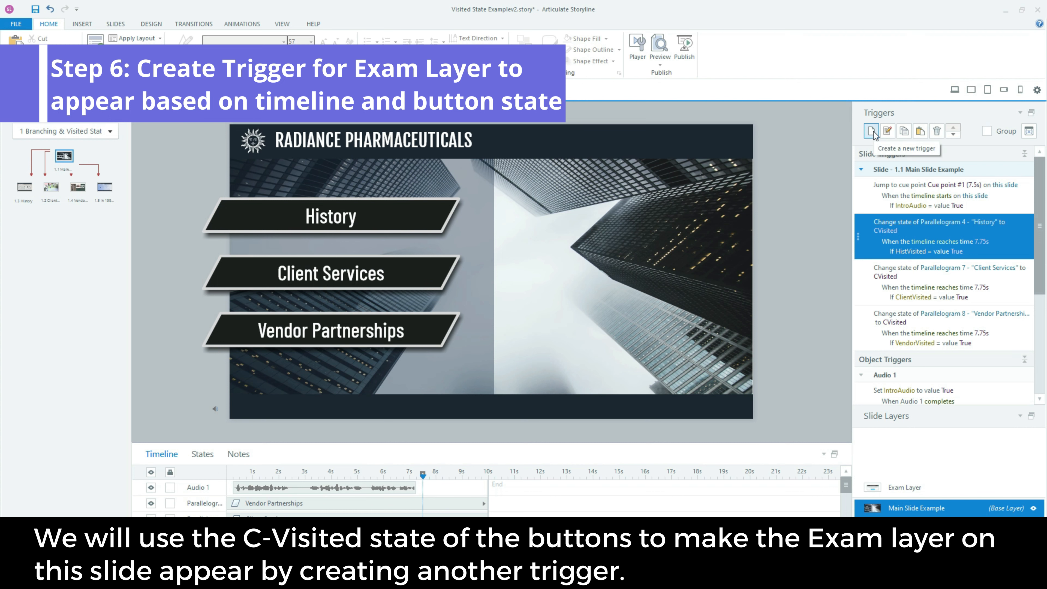
Start a new trigger on the base layer with the action Show layer for the Exam Layer
{"action": "left_click", "coordinate": [925, 490]}
{"action": "left_click", "coordinate": [927, 507]}
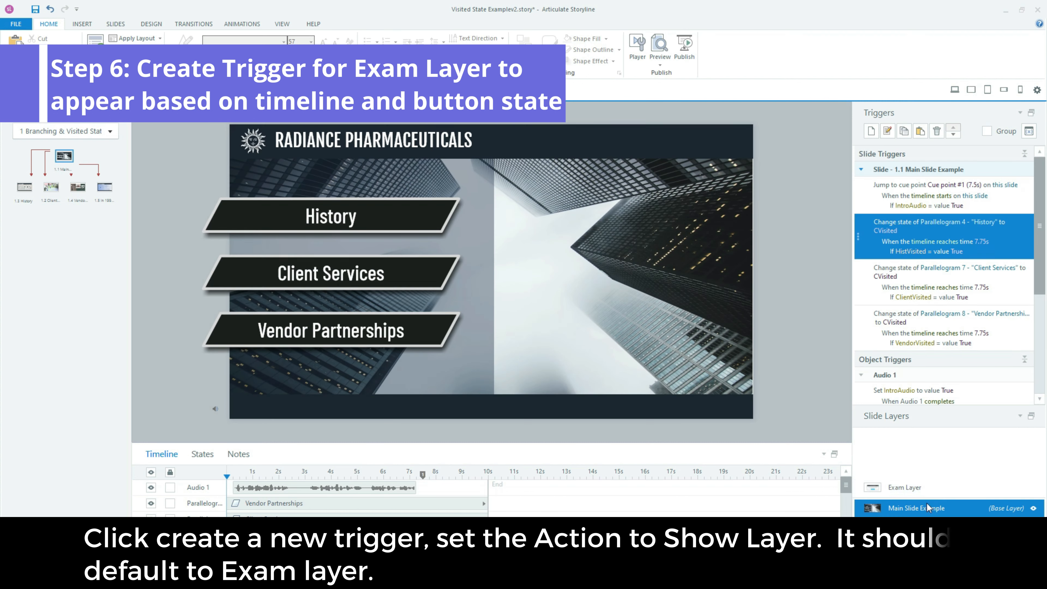
{"action": "left_click", "coordinate": [872, 132]}
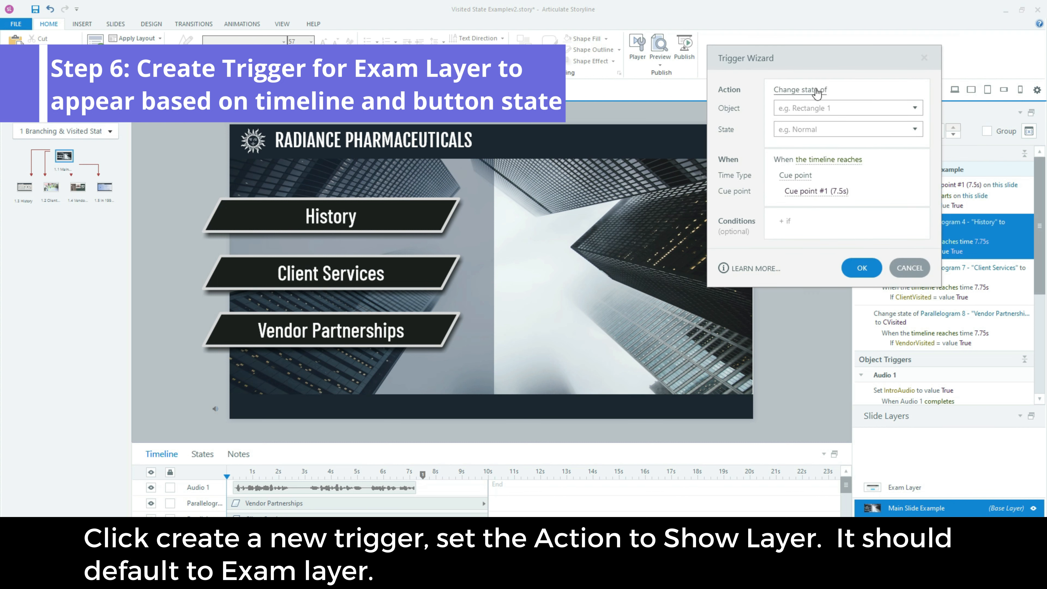
{"action": "left_click", "coordinate": [817, 89]}
{"action": "left_click", "coordinate": [785, 142]}
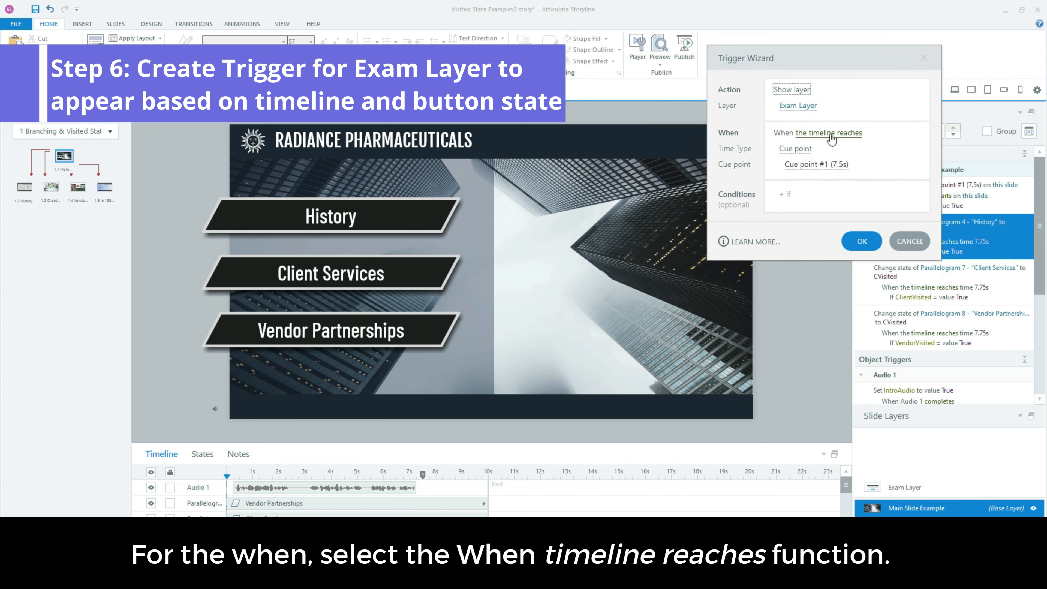
Set the Exam Layer trigger to run when the timeline reaches the time 8.25s
{"action": "left_click", "coordinate": [817, 164]}
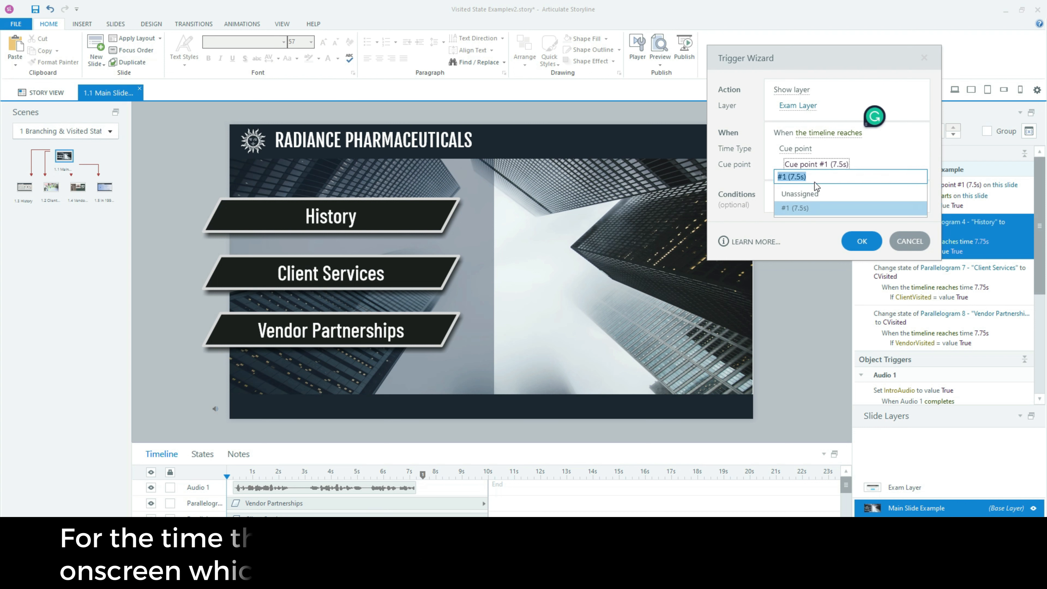
{"action": "left_click", "coordinate": [814, 176]}
{"action": "left_click", "coordinate": [794, 149]}
{"action": "left_click", "coordinate": [792, 175]}
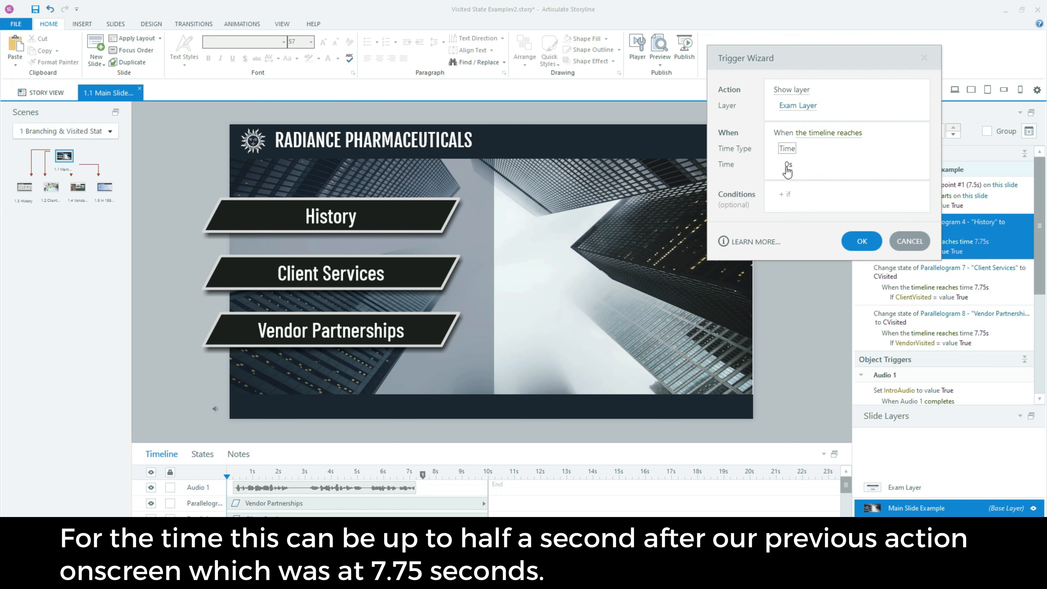
{"action": "left_click", "coordinate": [789, 165]}
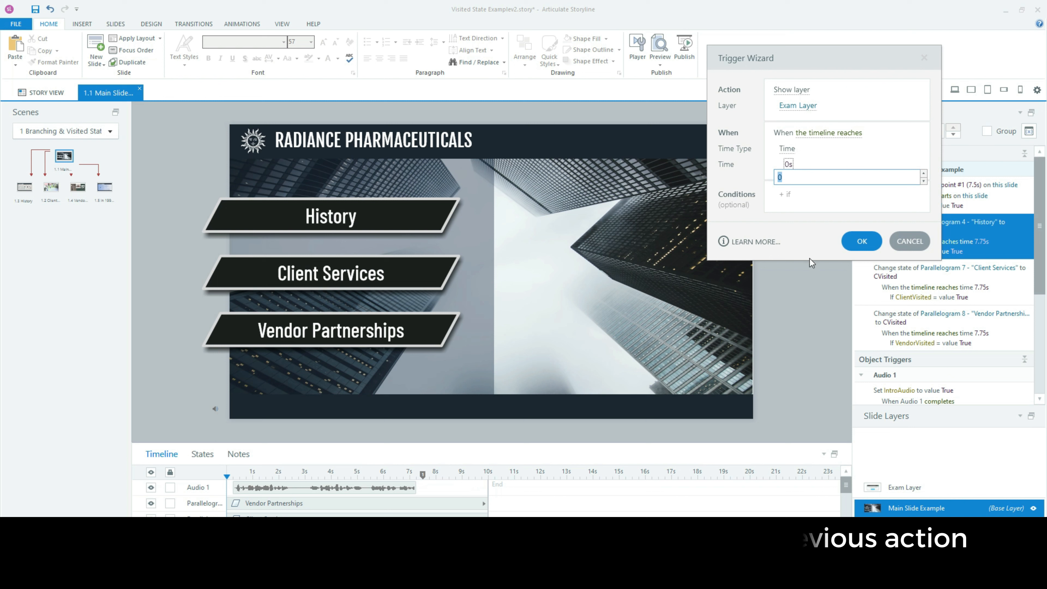
{"action": "type", "text": "8.25"}
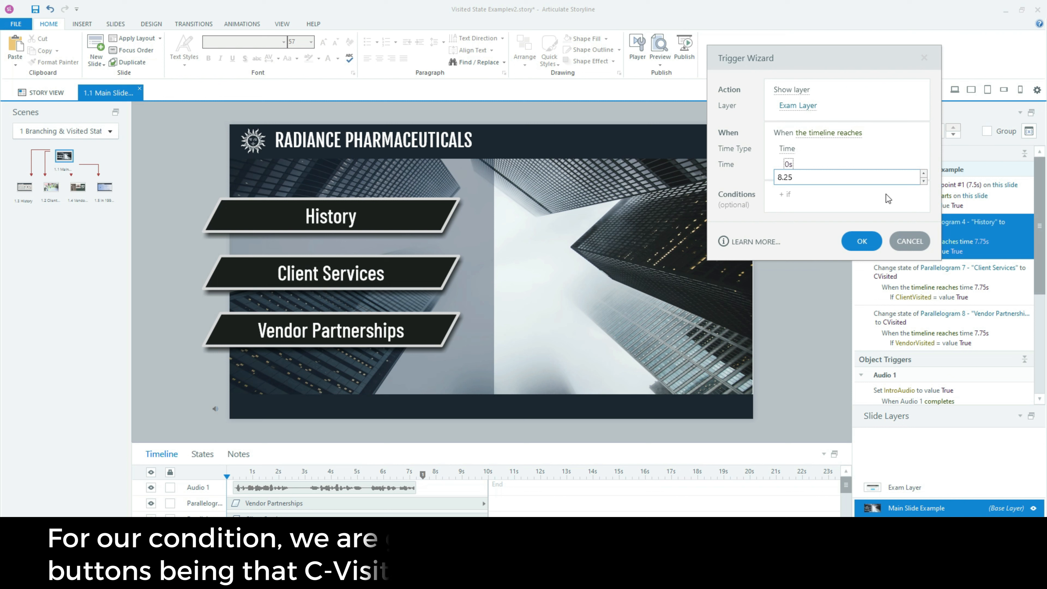
Add a condition requiring the state of Parallelogram 4 to equal CVisited
{"action": "left_click", "coordinate": [861, 195]}
{"action": "left_click", "coordinate": [850, 214]}
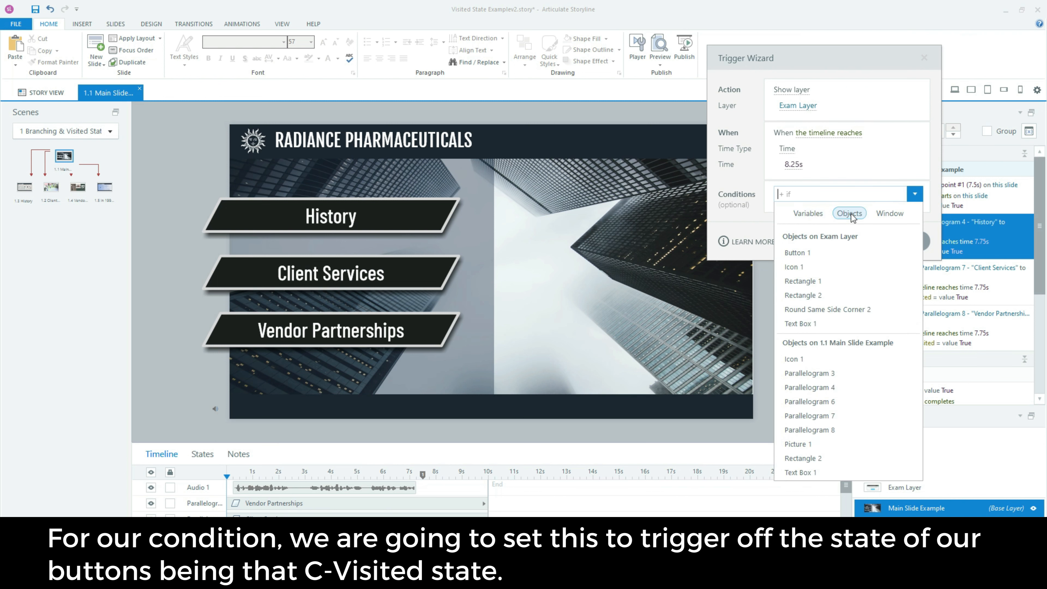
{"action": "left_click", "coordinate": [846, 388]}
{"action": "left_click", "coordinate": [898, 192]}
{"action": "left_click", "coordinate": [886, 241]}
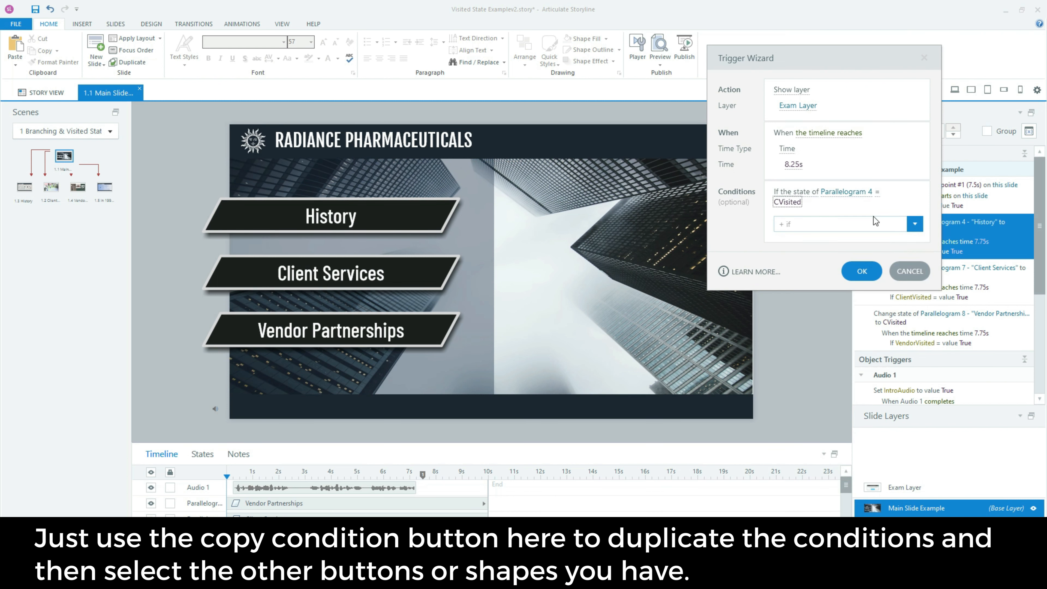
Duplicate the CVisited condition for Parallelogram 7 and Parallelogram 8, and save the Exam Layer trigger
{"action": "left_click", "coordinate": [912, 195]}
{"action": "left_click", "coordinate": [883, 216]}
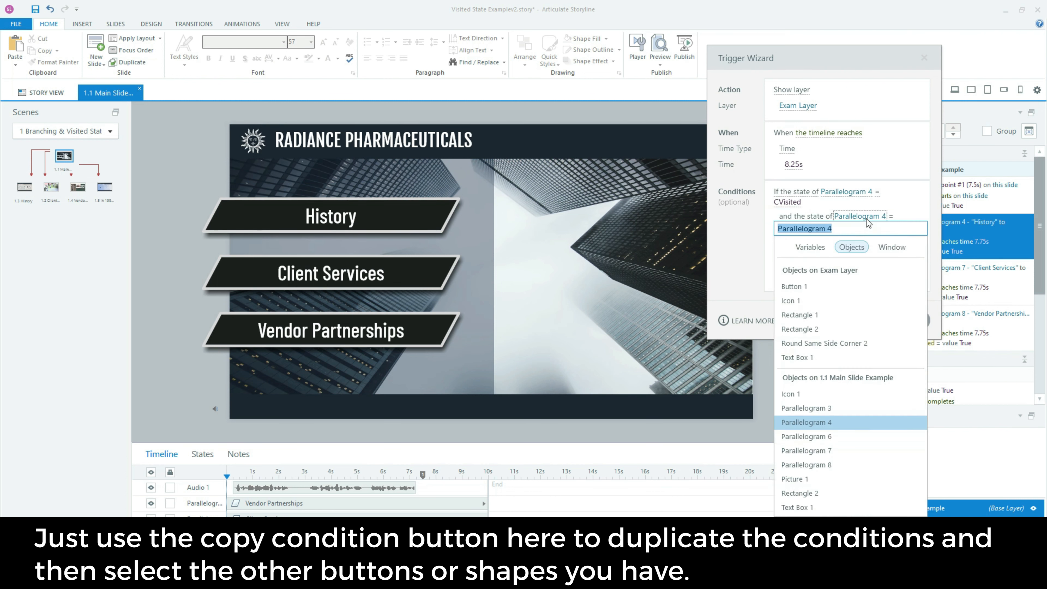
{"action": "left_click", "coordinate": [806, 450]}
{"action": "left_click", "coordinate": [912, 196]}
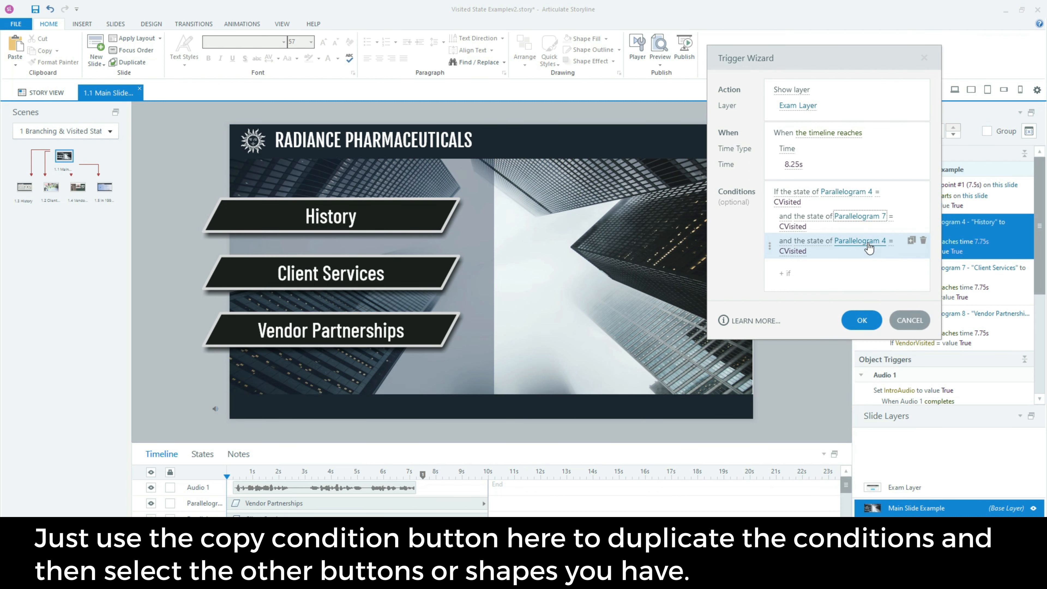
{"action": "left_click", "coordinate": [859, 240]}
{"action": "left_click", "coordinate": [806, 489]}
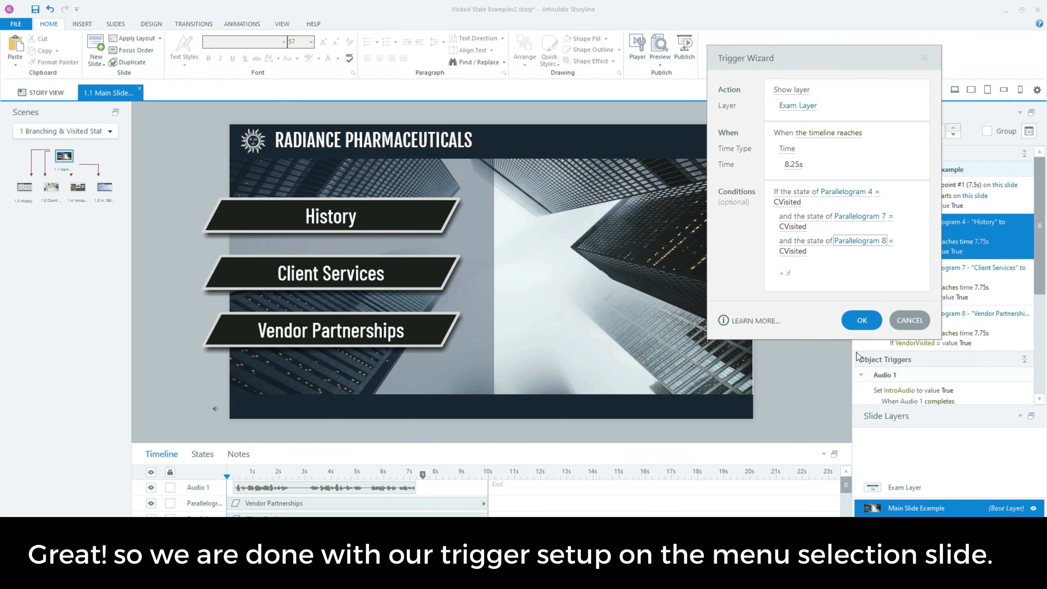
{"action": "left_click", "coordinate": [862, 320]}
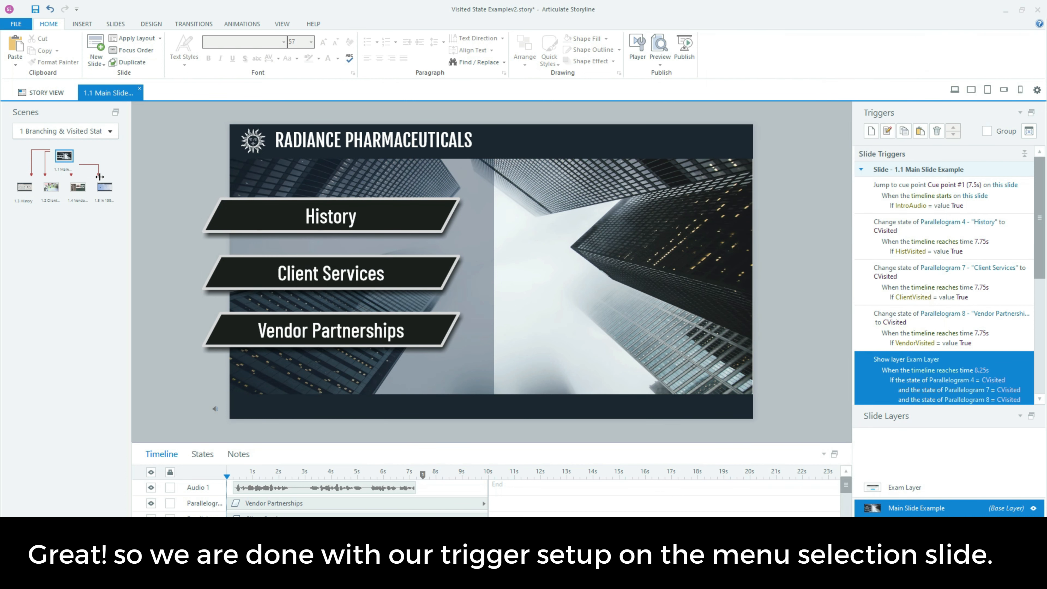
On the 1.3 History slide, start a new trigger that adjusts the variable HistVisited to True
{"action": "left_click", "coordinate": [31, 188]}
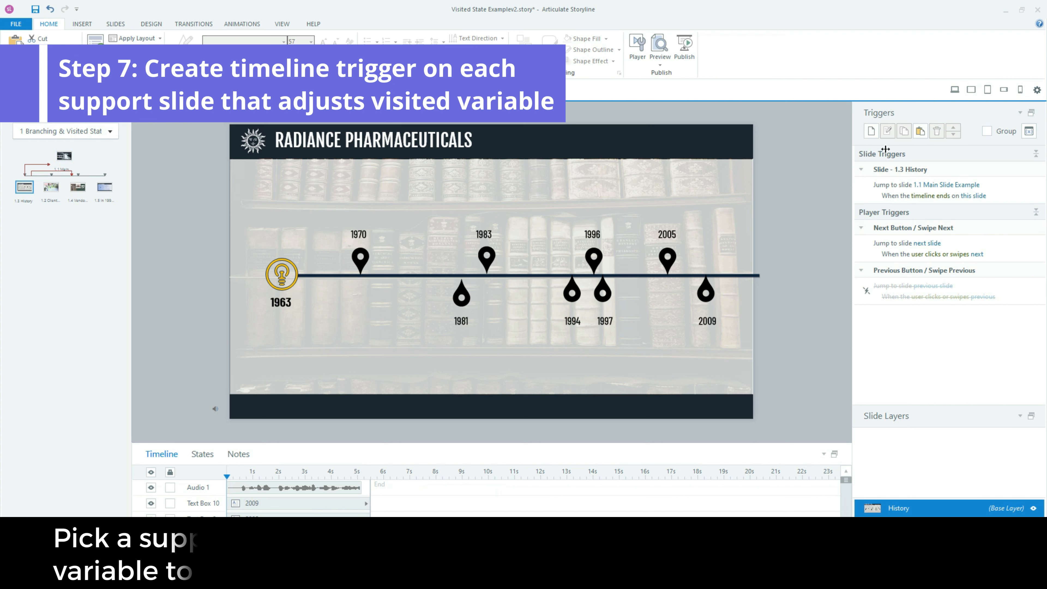
{"action": "left_click", "coordinate": [872, 131]}
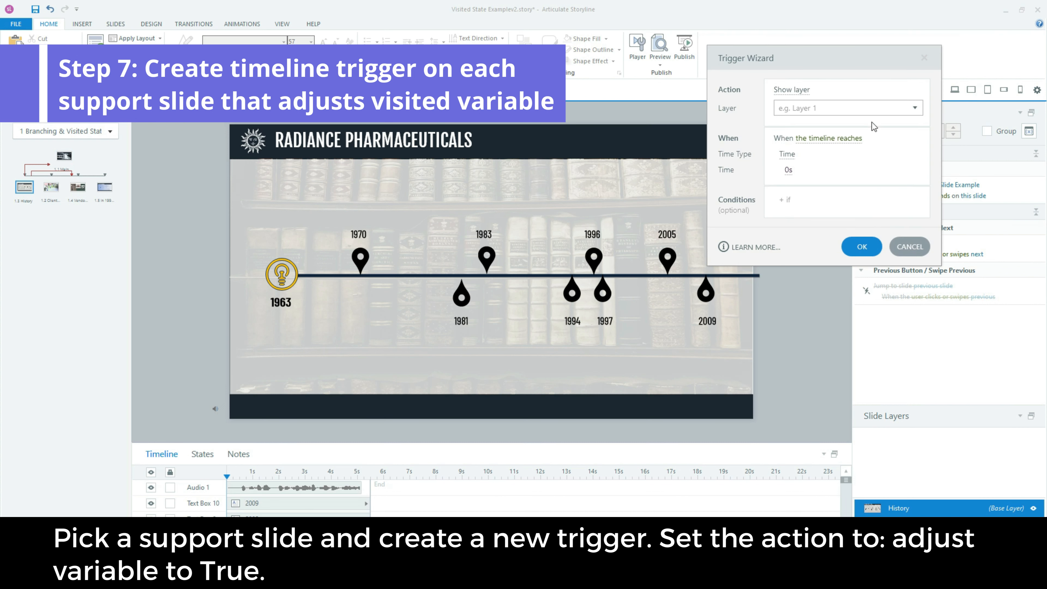
{"action": "left_click", "coordinate": [802, 94]}
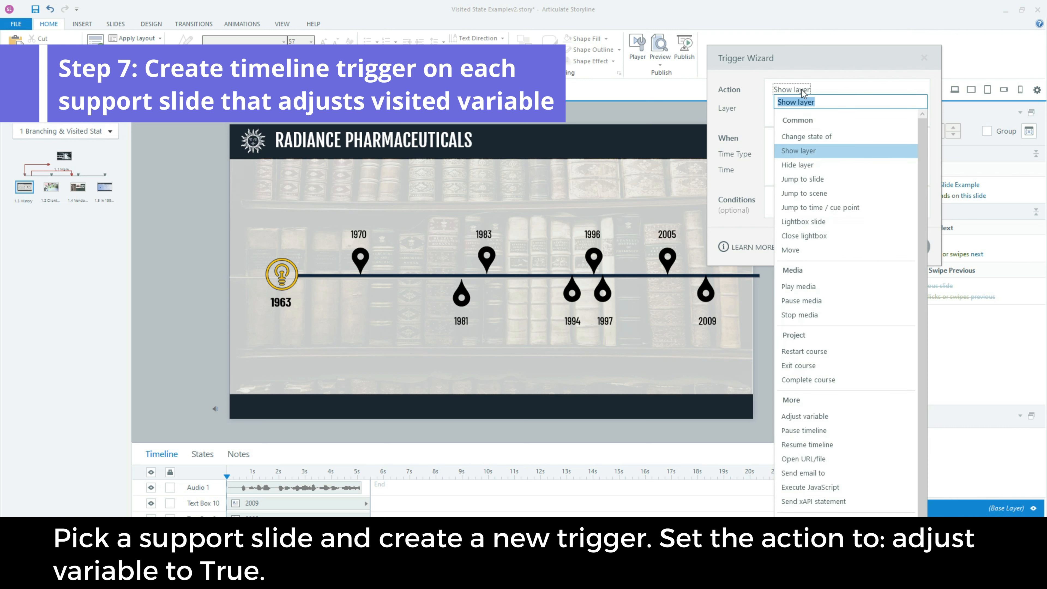
{"action": "left_click", "coordinate": [806, 416]}
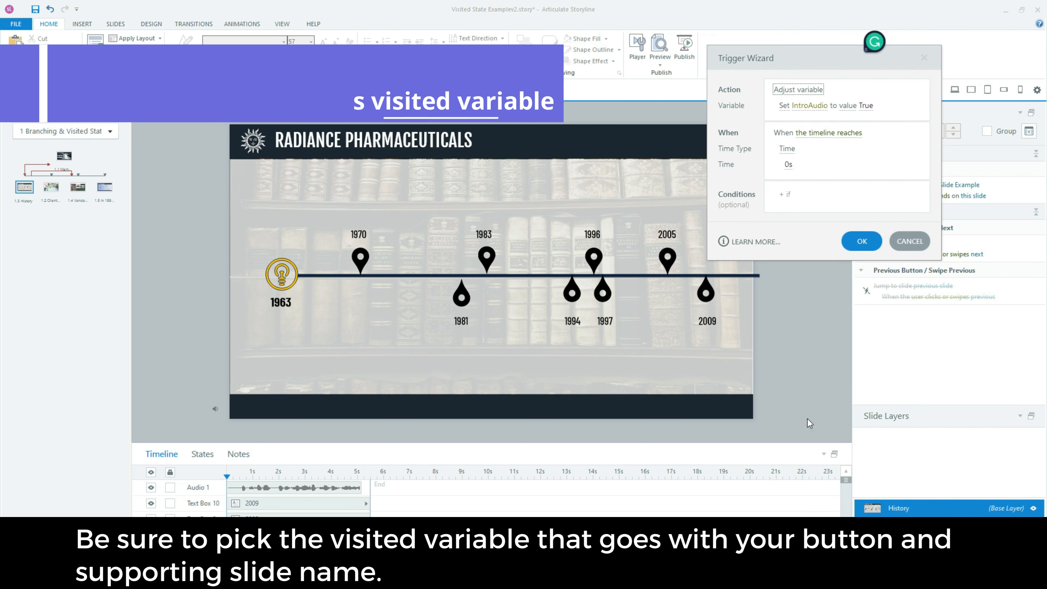
{"action": "left_click", "coordinate": [809, 106]}
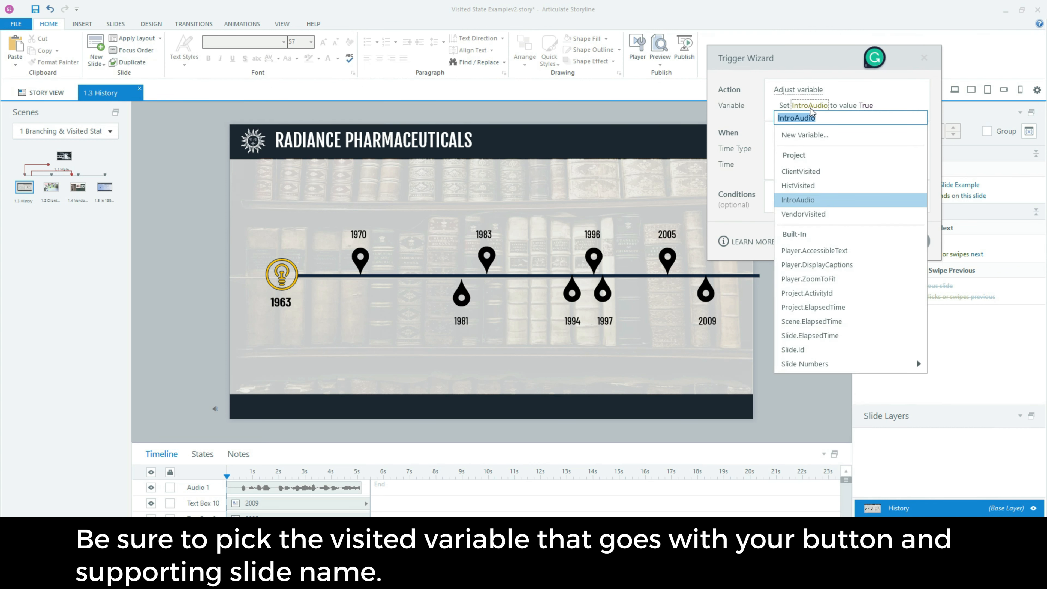
{"action": "left_click", "coordinate": [806, 187]}
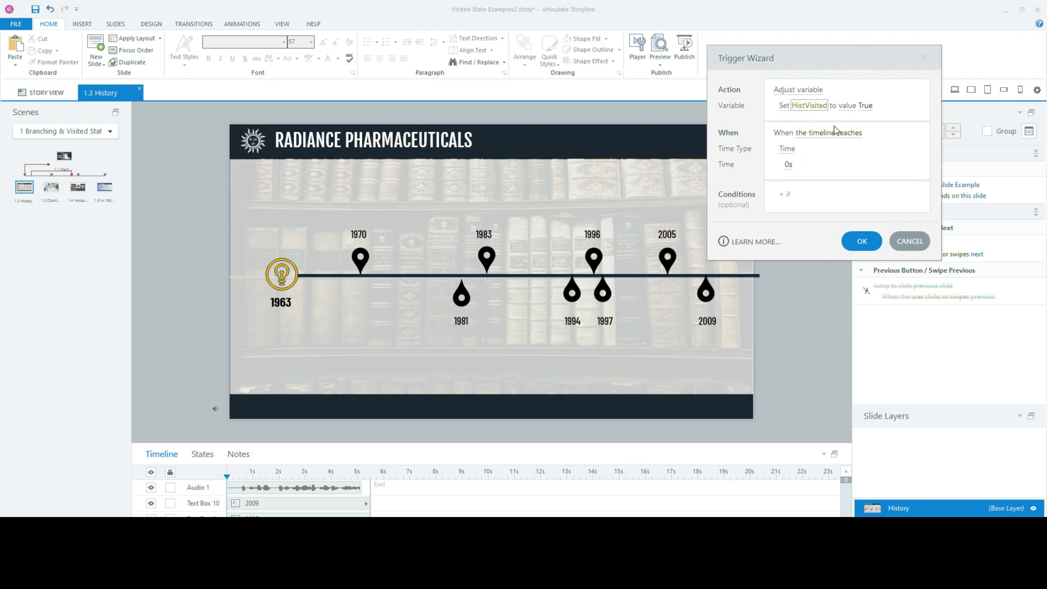
Set the HistVisited trigger to run when the timeline reaches 5.25s, and save it
{"action": "left_click", "coordinate": [788, 165]}
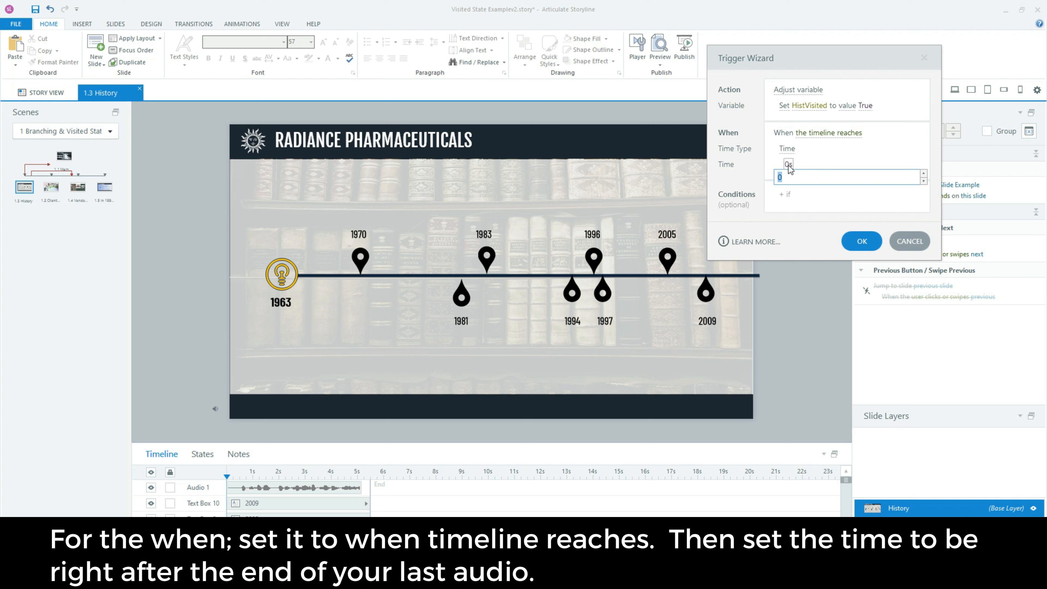
{"action": "type", "text": "5.25"}
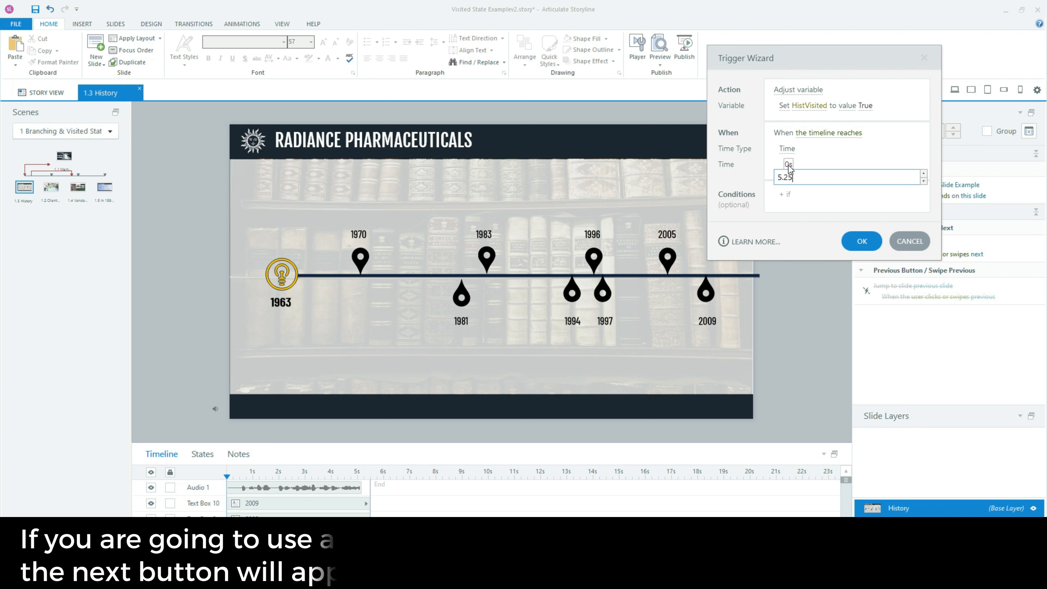
{"action": "left_click", "coordinate": [838, 140]}
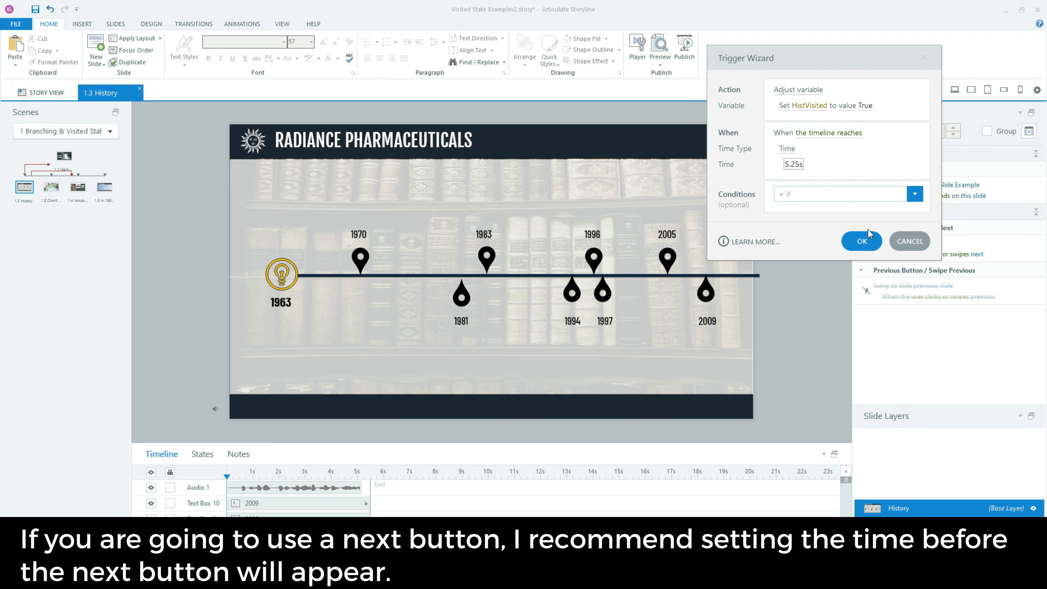
{"action": "left_click", "coordinate": [866, 237]}
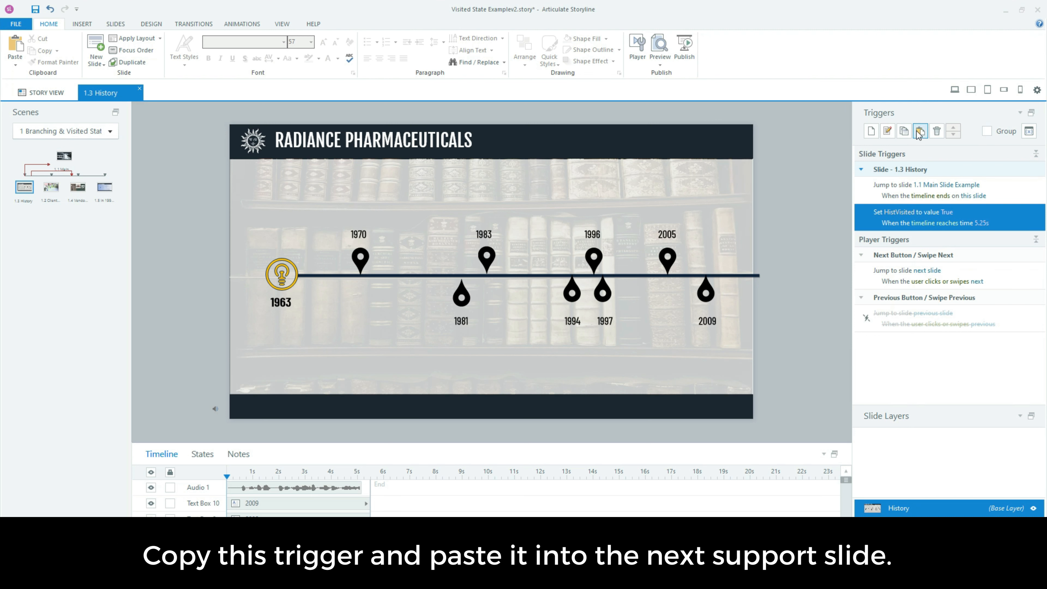
Paste the HistVisited trigger into the 1.2 Client Services slide and change its variable to ClientVisited
{"action": "left_click", "coordinate": [50, 192]}
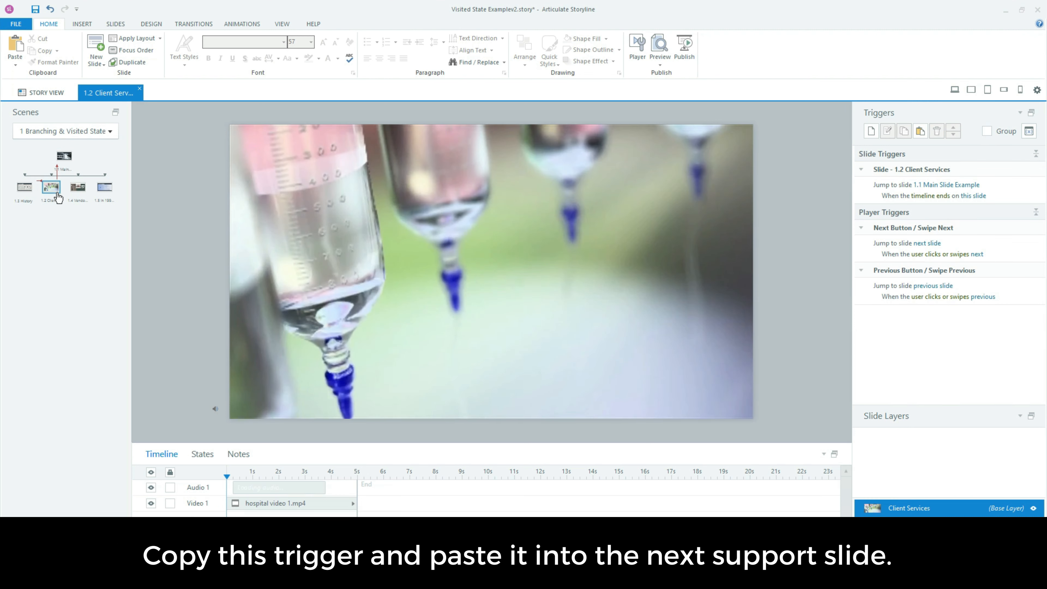
{"action": "left_click", "coordinate": [920, 131]}
{"action": "left_click", "coordinate": [903, 212]}
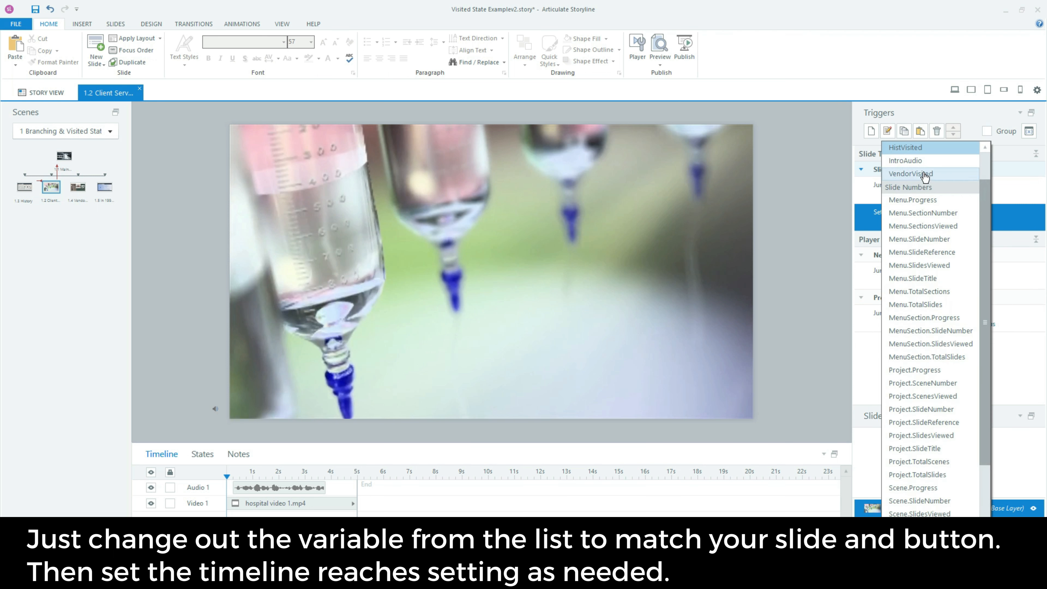
{"action": "scroll", "coordinate": [925, 176], "scroll_direction": "up", "scroll_amount": 1}
{"action": "left_click", "coordinate": [913, 175]}
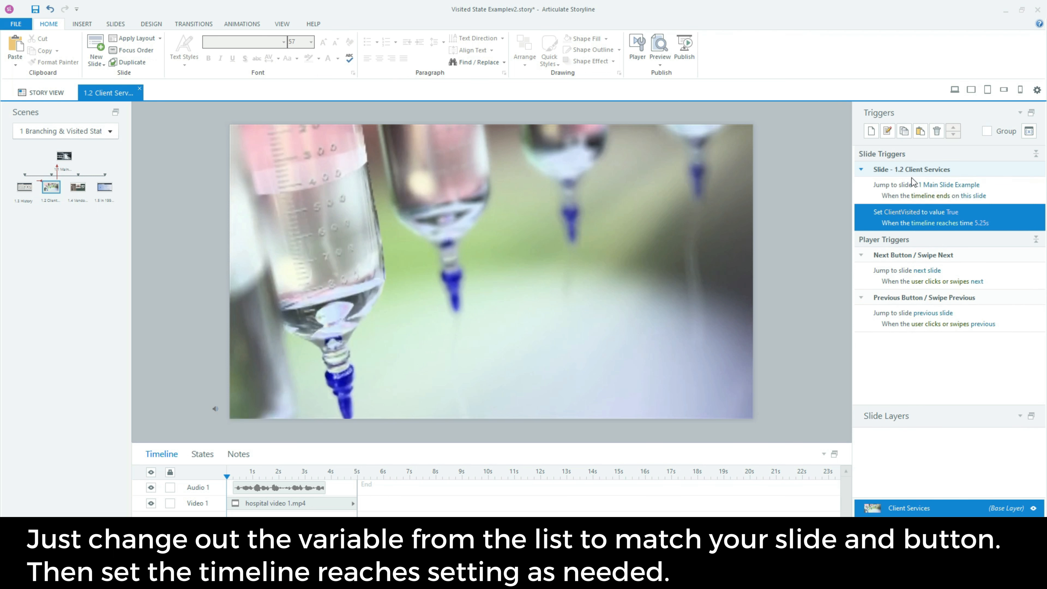
Open the ClientVisited trigger's time for editing, and on the 1.4 Vendor Partnerships slide set the pasted trigger to VendorVisited at 4s
{"action": "left_click", "coordinate": [984, 223]}
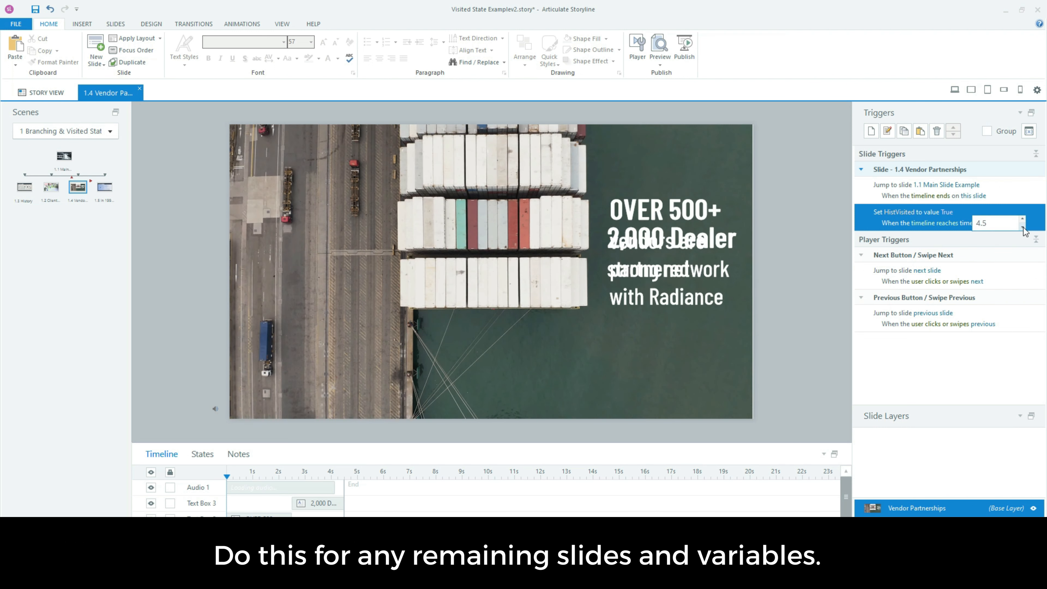
{"action": "left_click", "coordinate": [1024, 227]}
{"action": "left_click", "coordinate": [902, 213]}
{"action": "scroll", "coordinate": [927, 244], "scroll_direction": "up", "scroll_amount": 1}
{"action": "left_click", "coordinate": [919, 212]}
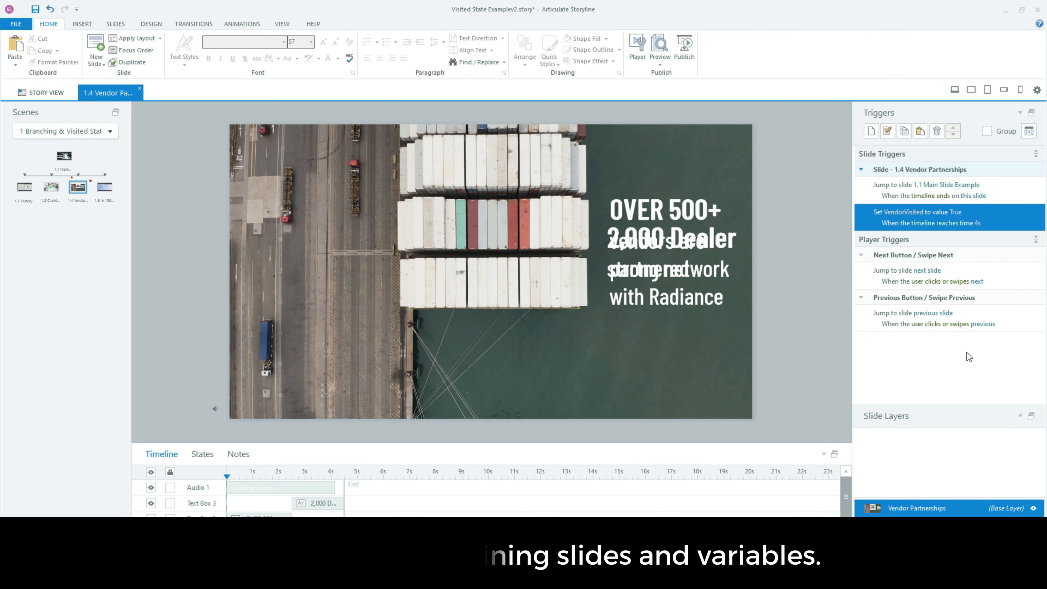
Return to the 1.1 Main Slide Example slide and preview the entire project
{"action": "left_click", "coordinate": [64, 156]}
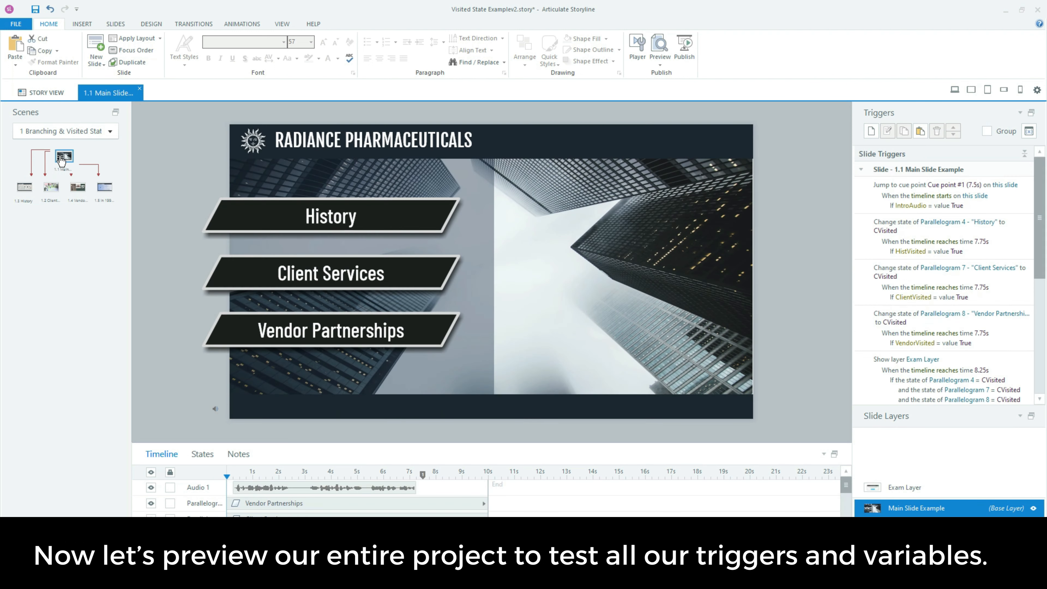
{"action": "left_click", "coordinate": [660, 65]}
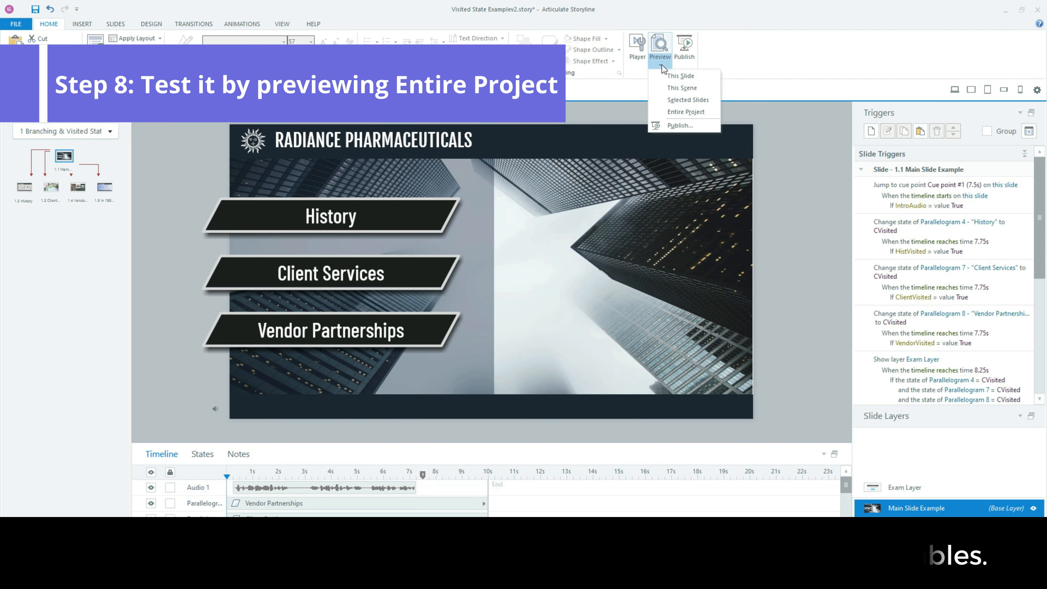
{"action": "left_click", "coordinate": [676, 110]}
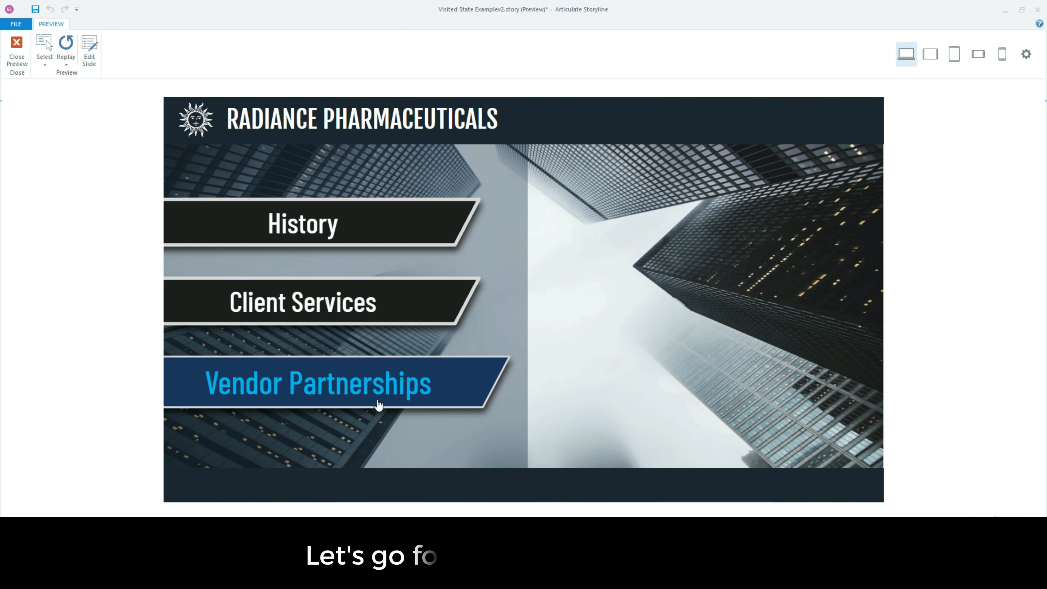
Test the visited states by visiting the Vendor Partnerships, Client Services and History sections from the previewed main menu, in that order
{"action": "left_click", "coordinate": [368, 397]}
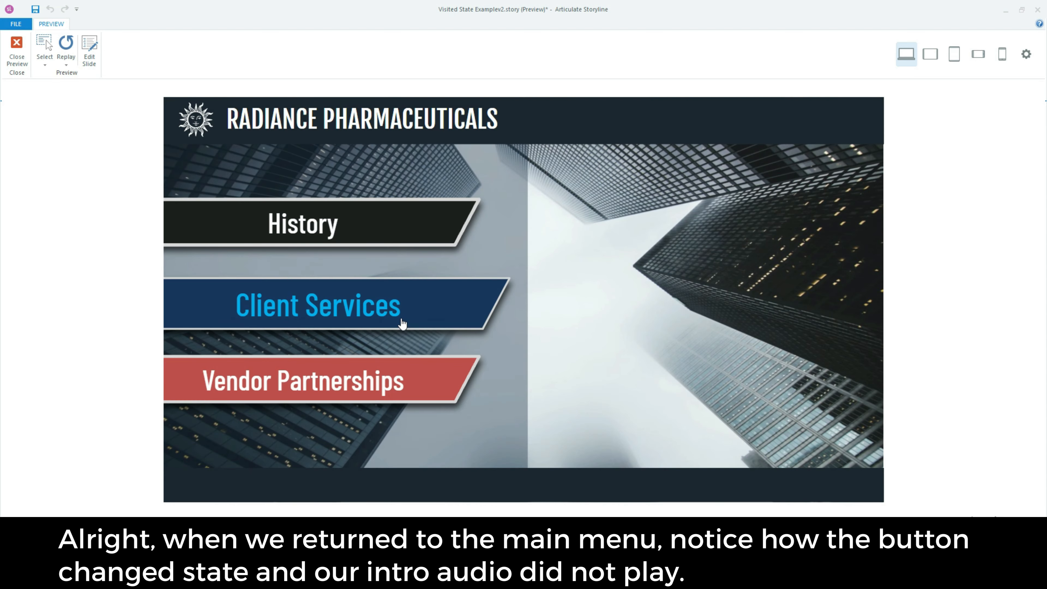
{"action": "left_click", "coordinate": [402, 323]}
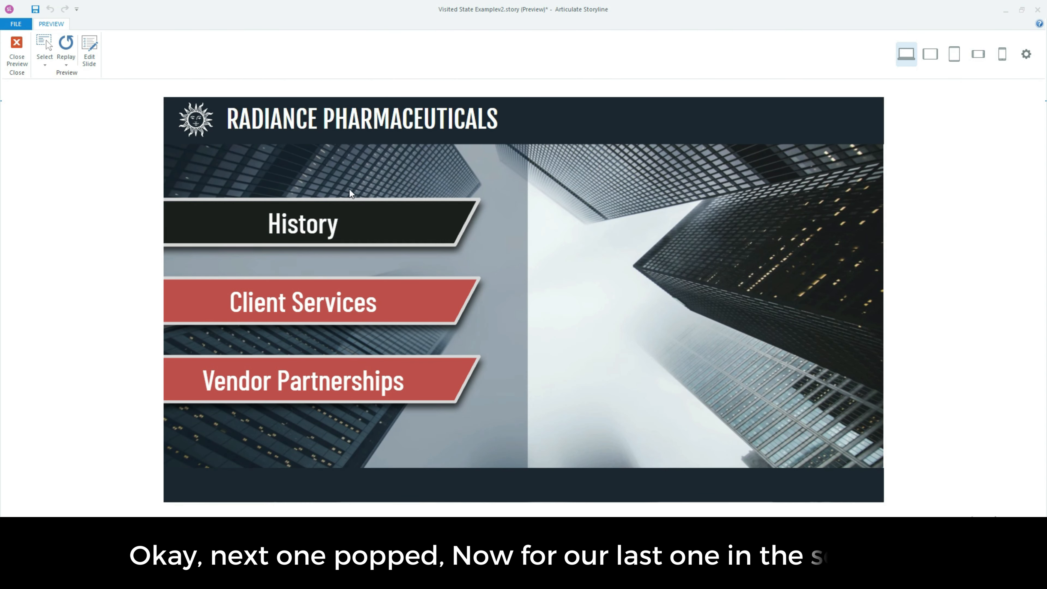
{"action": "left_click", "coordinate": [360, 210]}
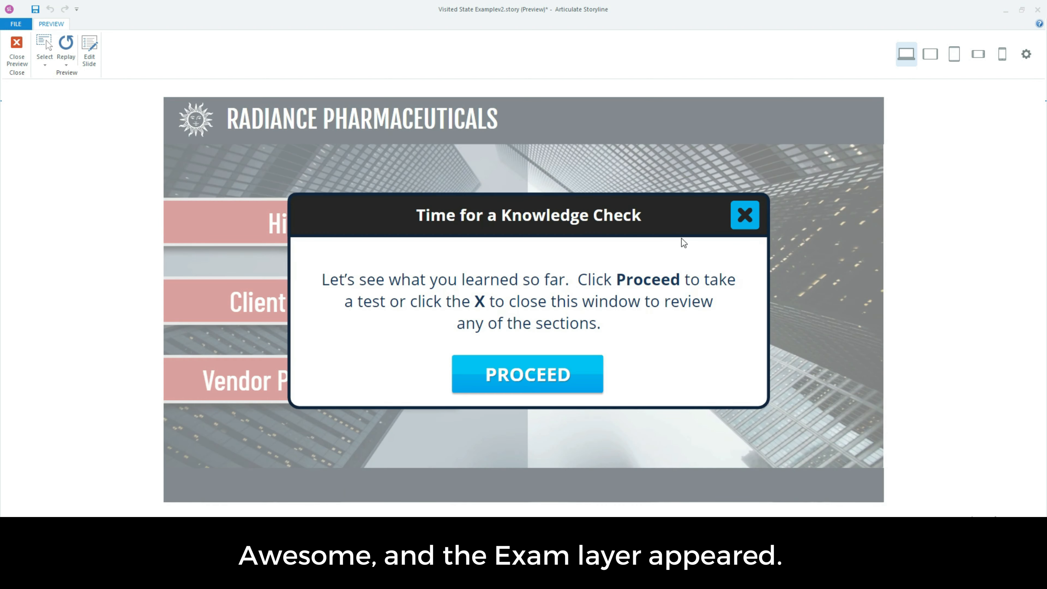
Close the Knowledge Check window to revisit the Client Services section, and proceed to the exam from the Exam Layer
{"action": "left_click", "coordinate": [744, 215]}
{"action": "left_click", "coordinate": [416, 307]}
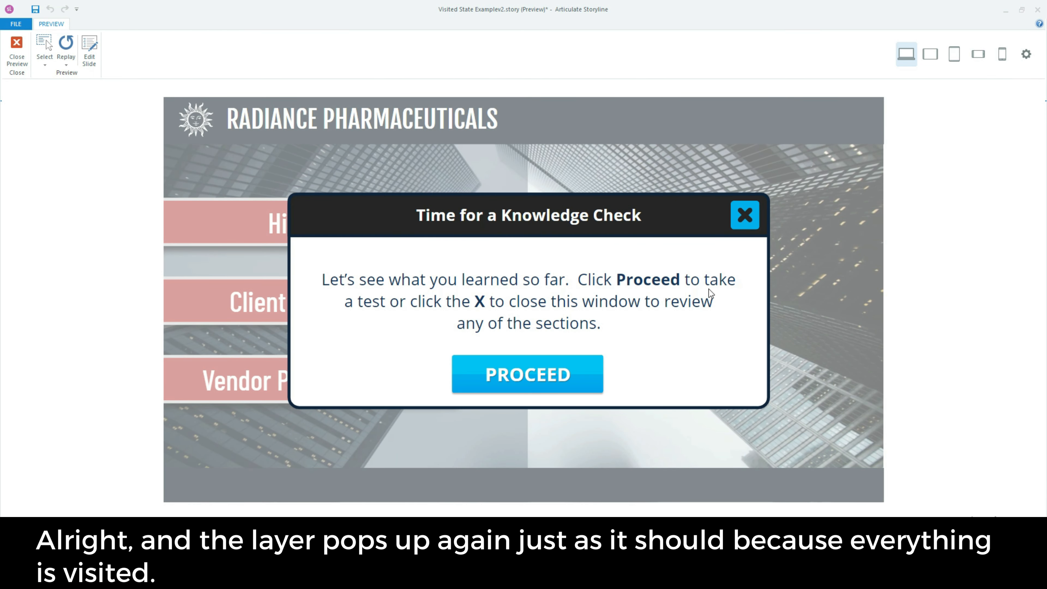
{"action": "left_click", "coordinate": [563, 379]}
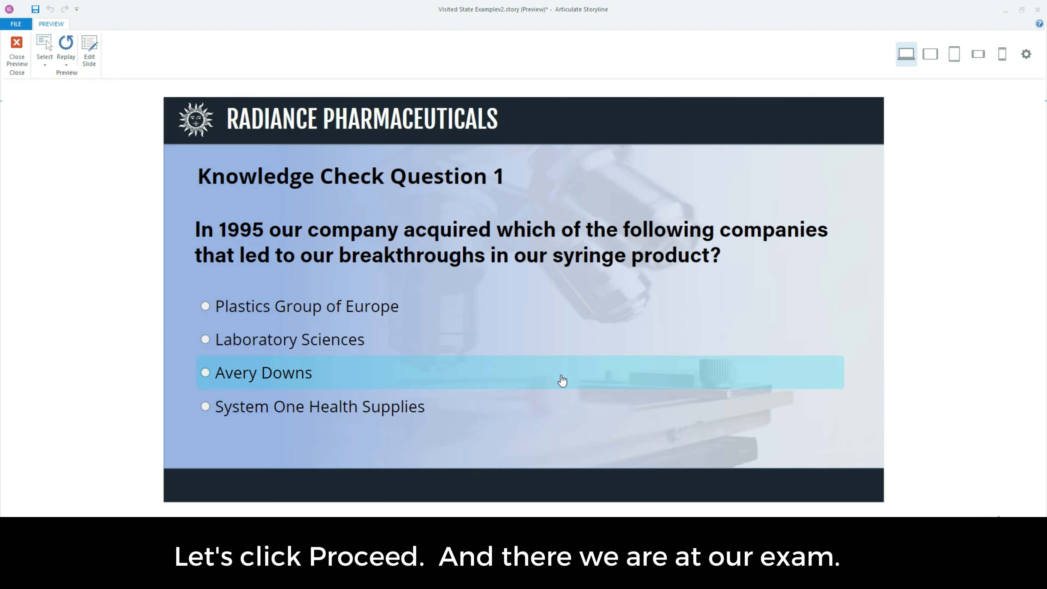